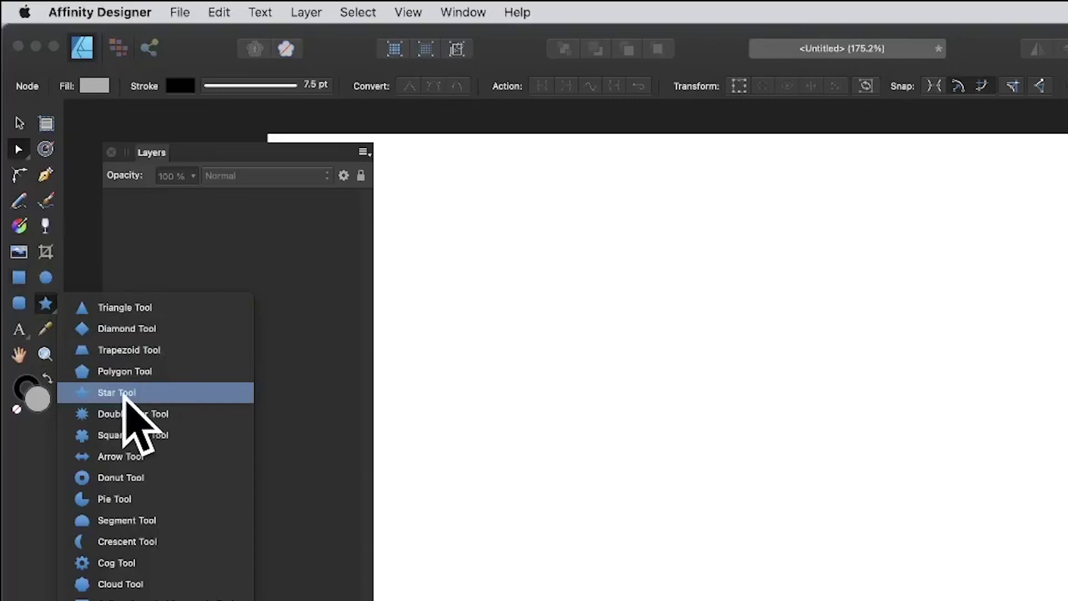
- Draw a star, move it up-left and enlarge it, then set its Points to 6
left_click(124, 396)
left_click_drag(551, 258, 952, 600)
left_click(21, 121)
left_click_drag(801, 453, 667, 400)
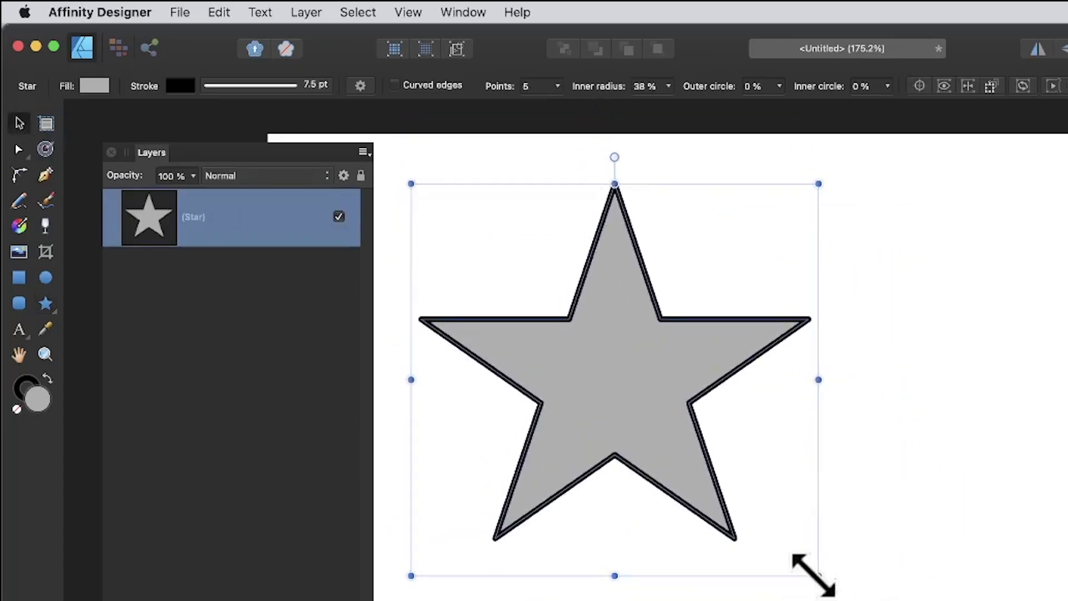
left_click_drag(813, 574, 915, 600)
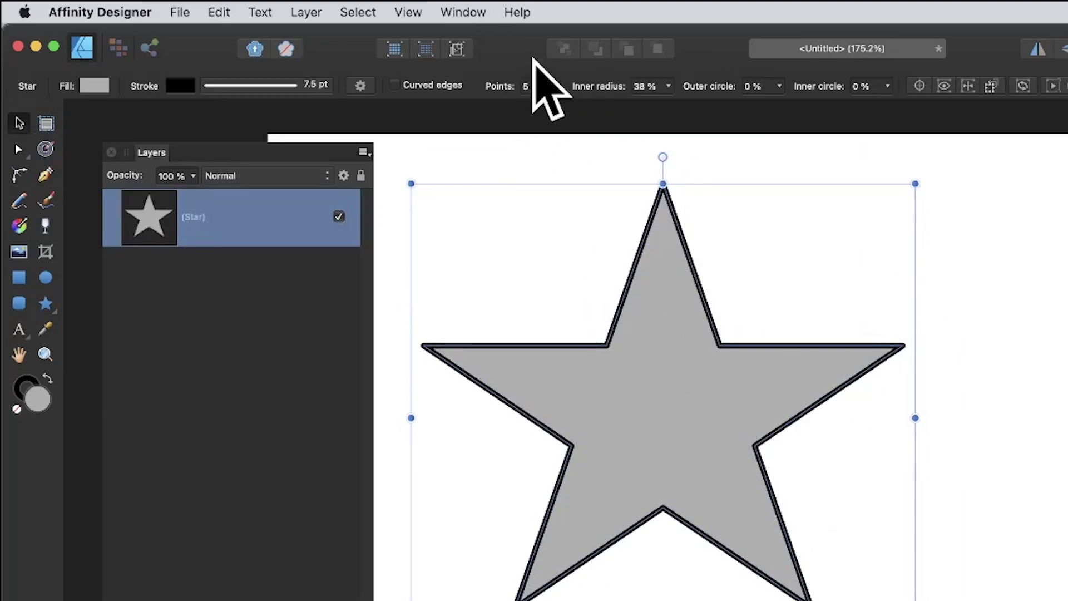
left_click(558, 86)
left_click_drag(574, 109, 561, 104)
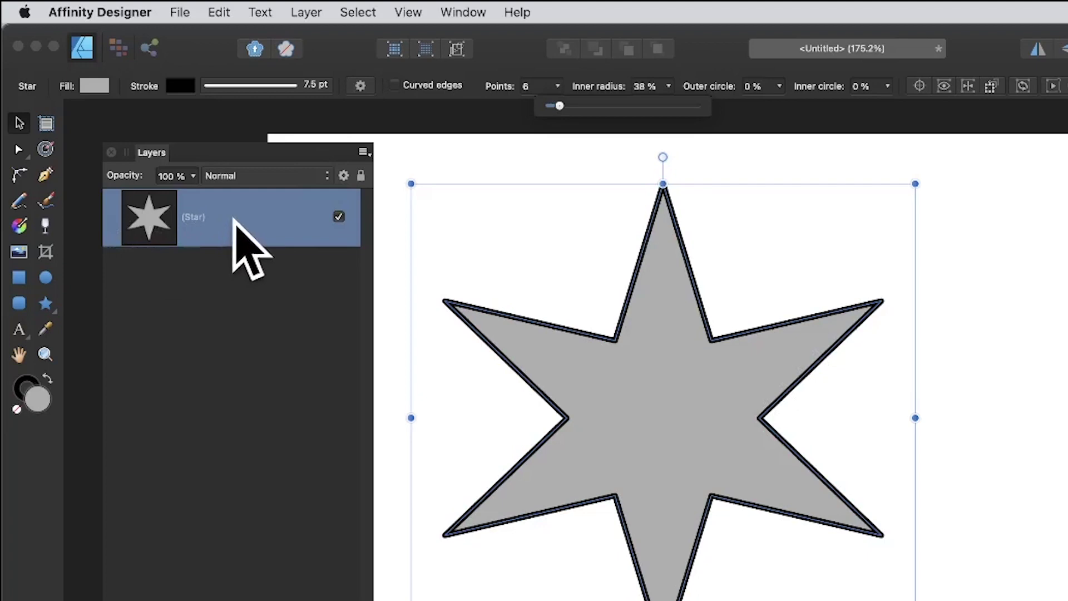
- Convert the six-pointed star to curves and switch to the Node Tool
left_click(1064, 86)
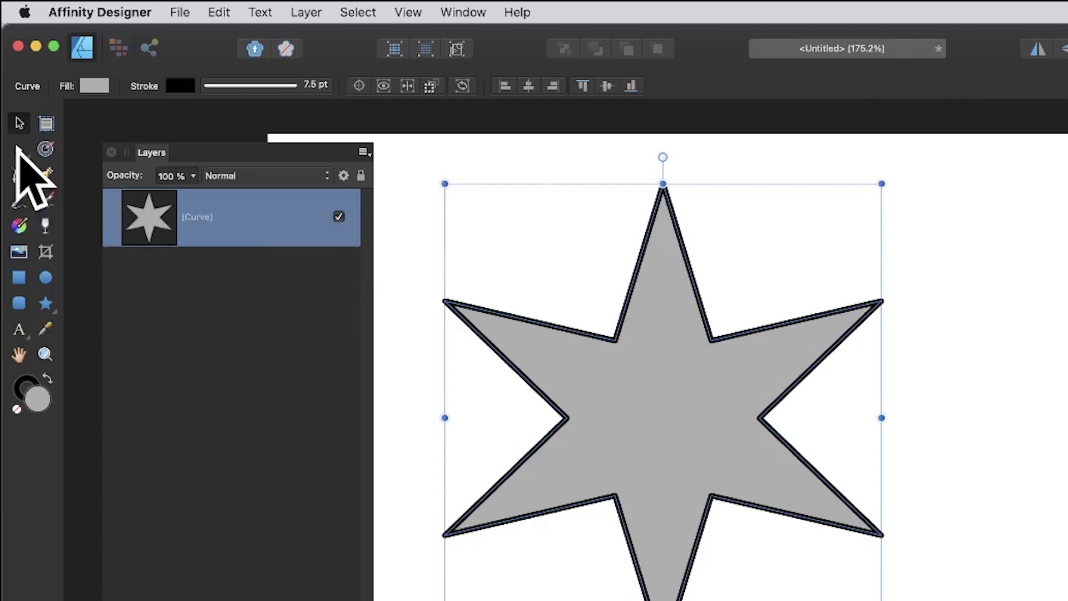
left_click(18, 149)
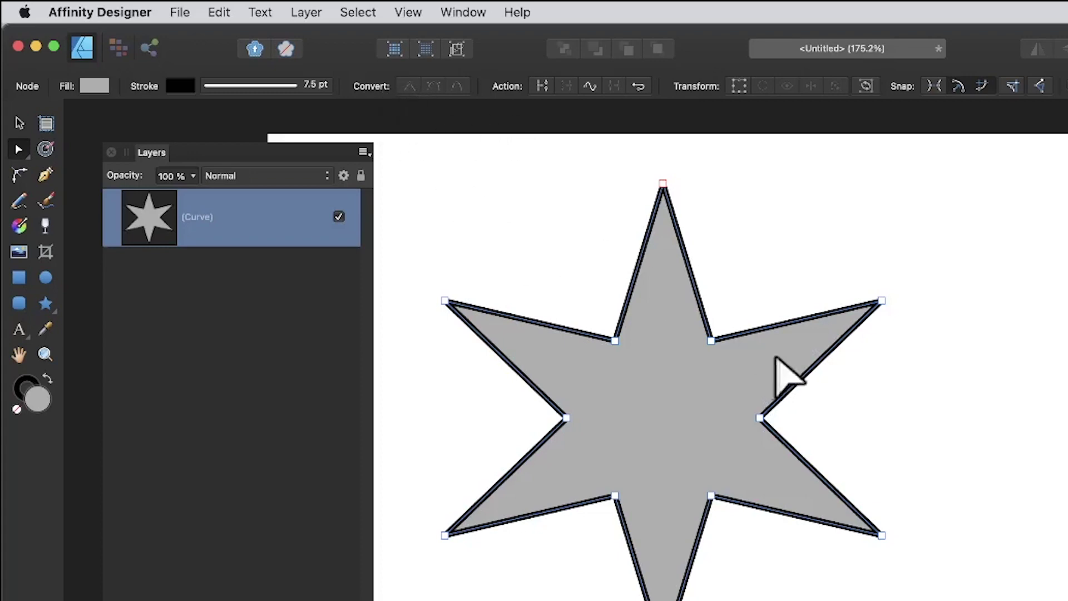
- Try toggling the upper-right inner node smooth and sharp while stretching it out, then restore it
mouse_move(712, 341)
left_mouse_down()
mouse_move(710, 301)
mouse_move(690, 397)
mouse_move(728, 303)
mouse_move(847, 184)
mouse_move(784, 199)
mouse_move(713, 330)
left_mouse_up()
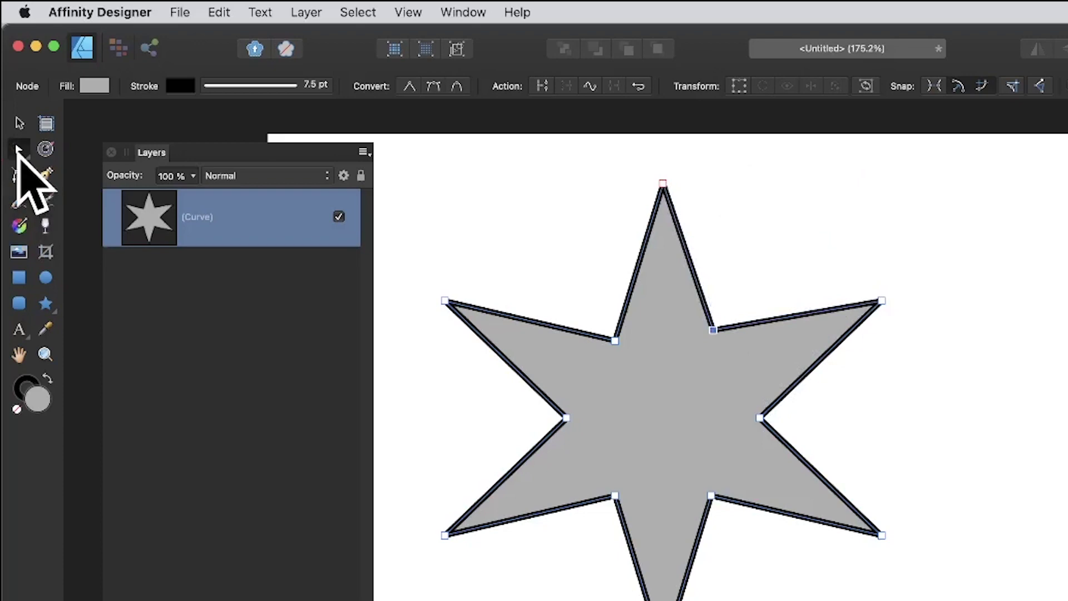
left_click(434, 88)
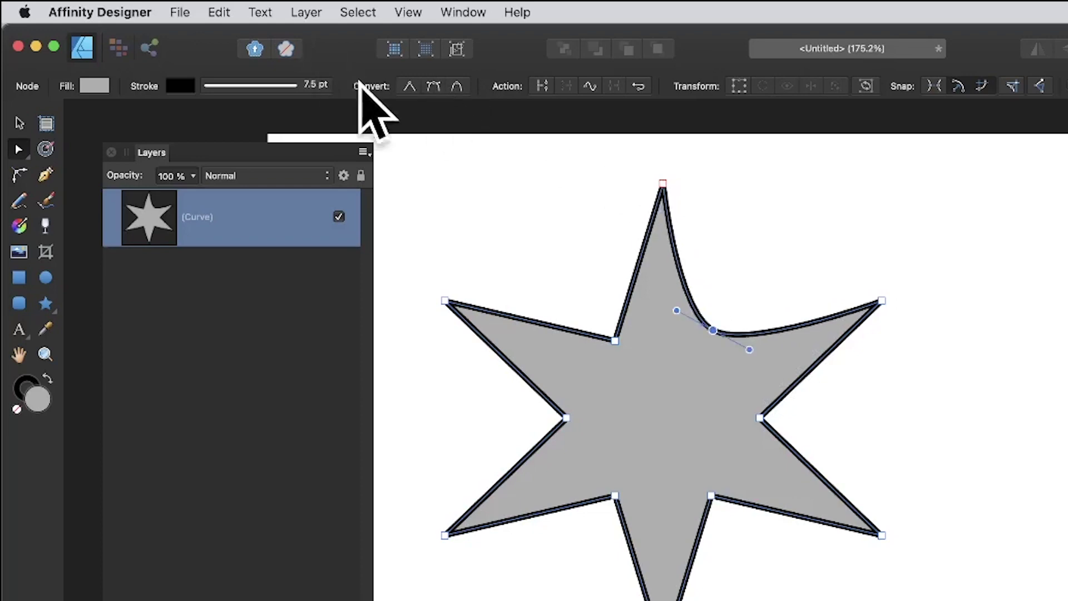
left_click(409, 86)
left_click_drag(712, 330, 930, 169)
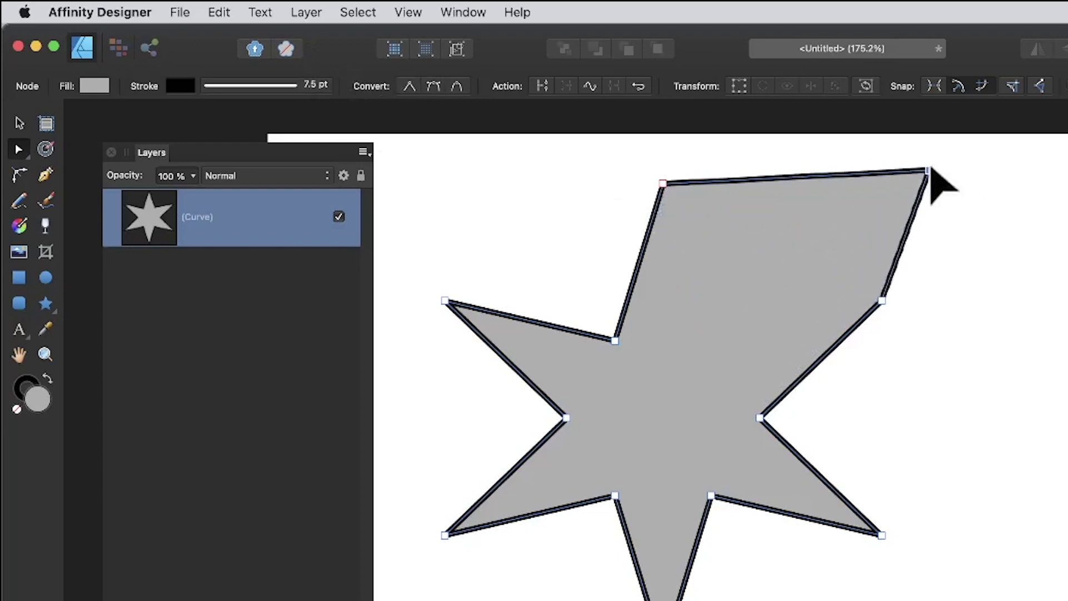
left_click(433, 86)
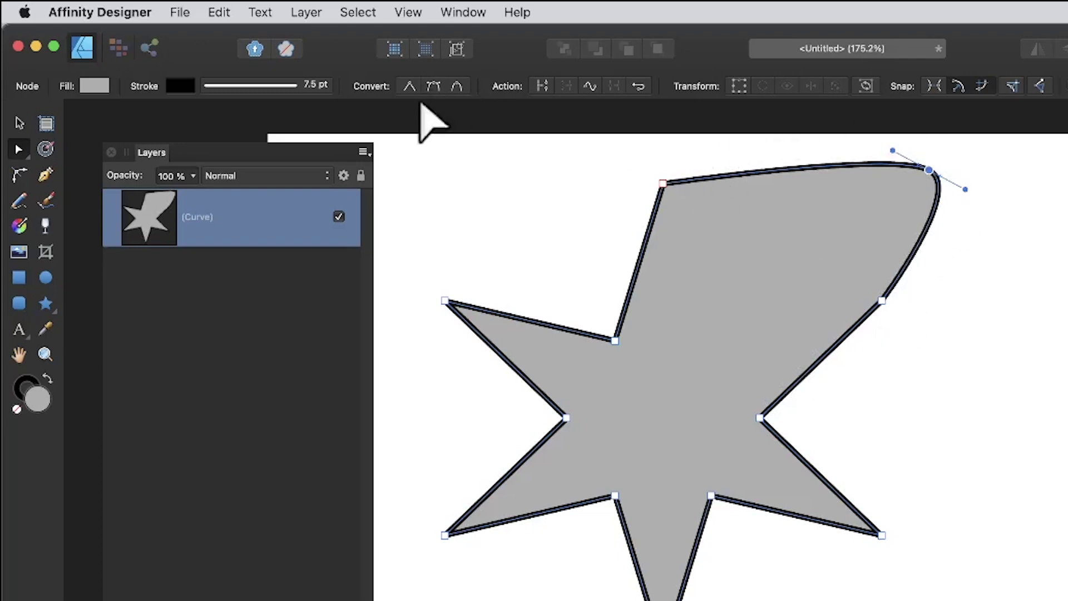
left_click(409, 86)
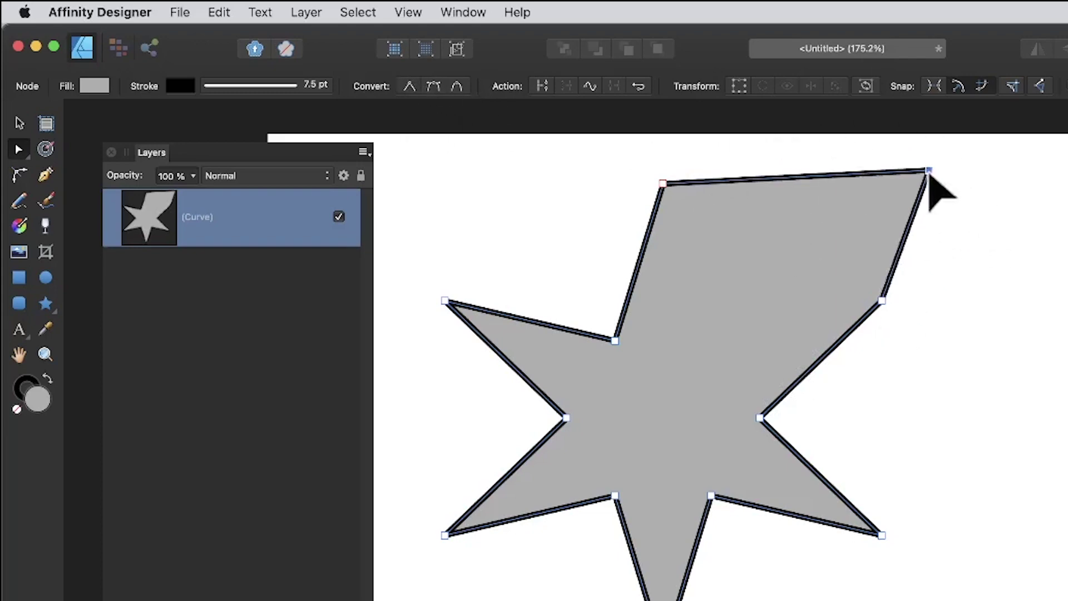
left_click_drag(926, 170, 770, 272)
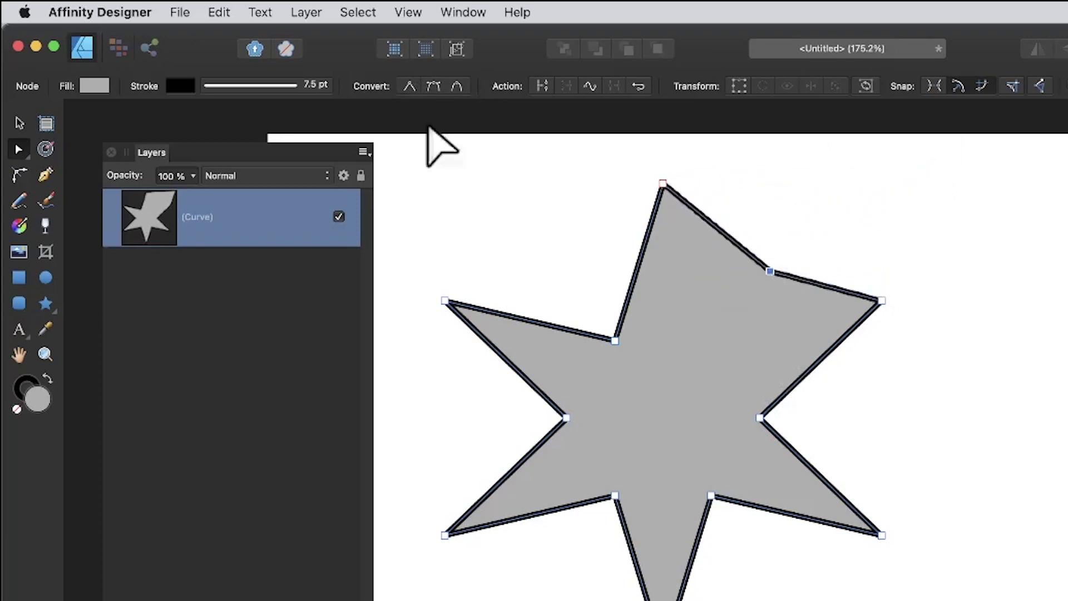
- Make the upper-right inner node smooth and swing its handle into a deep concave curve
left_click(432, 88)
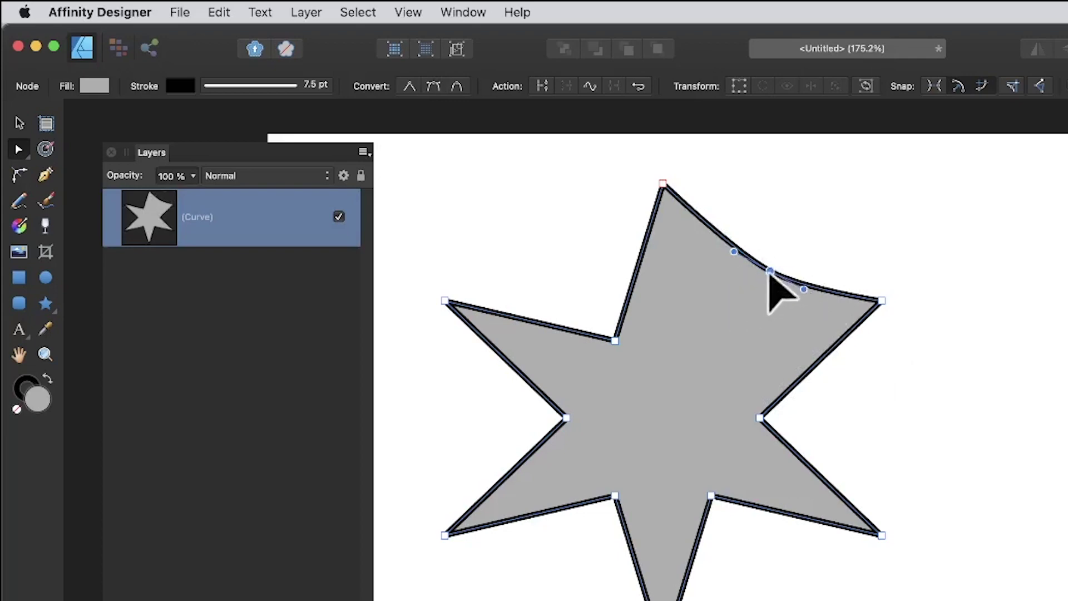
left_click_drag(770, 271, 755, 291)
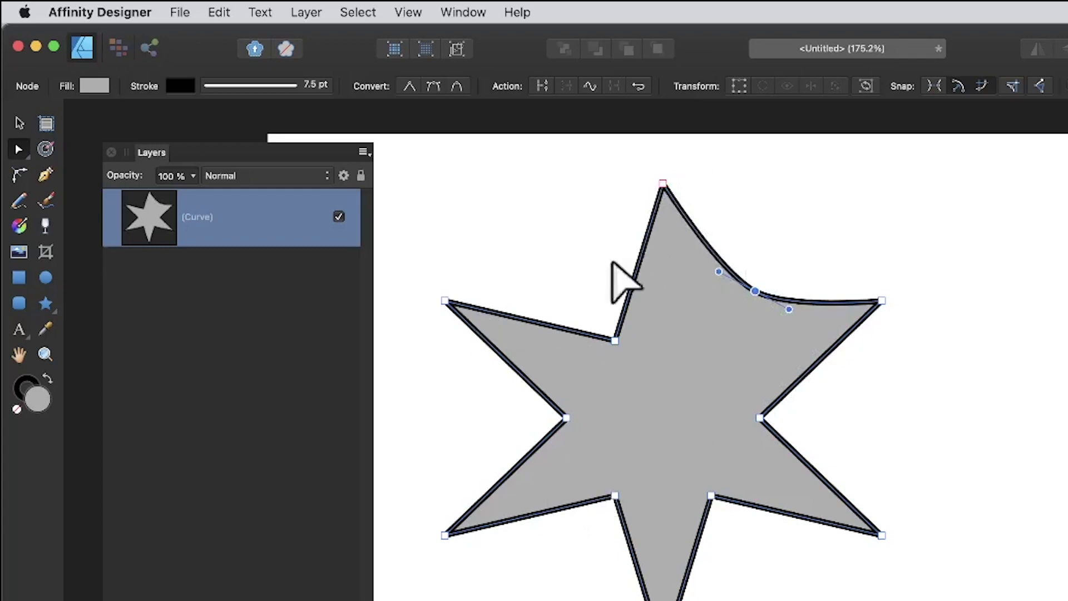
left_click_drag(719, 271, 665, 292)
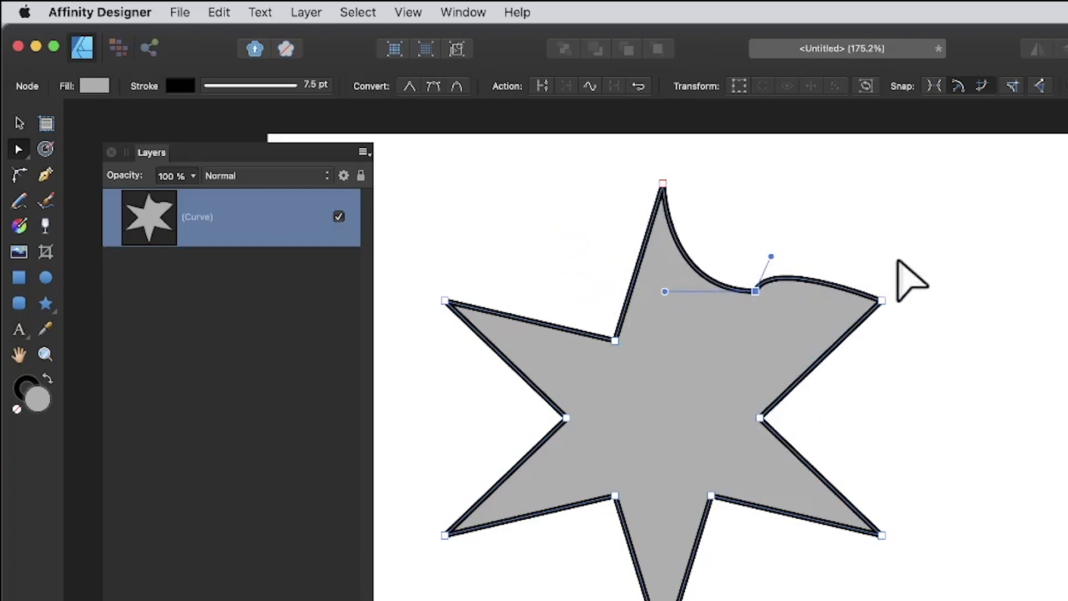
- Undo away the star, draw a large rectangle and convert it to curves
key("super+z")
key("super+z")
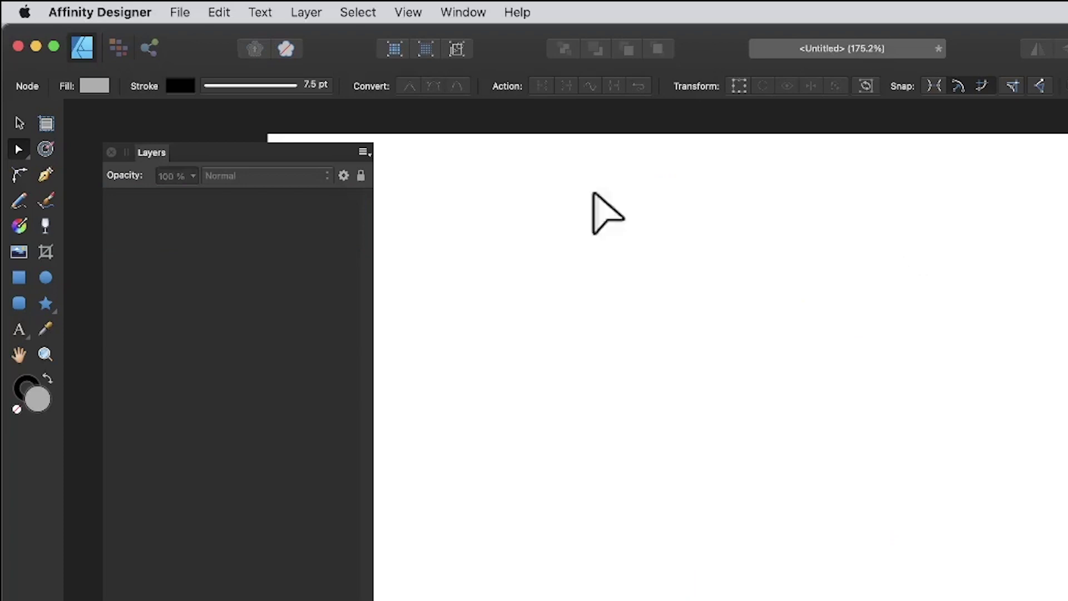
left_click(19, 277)
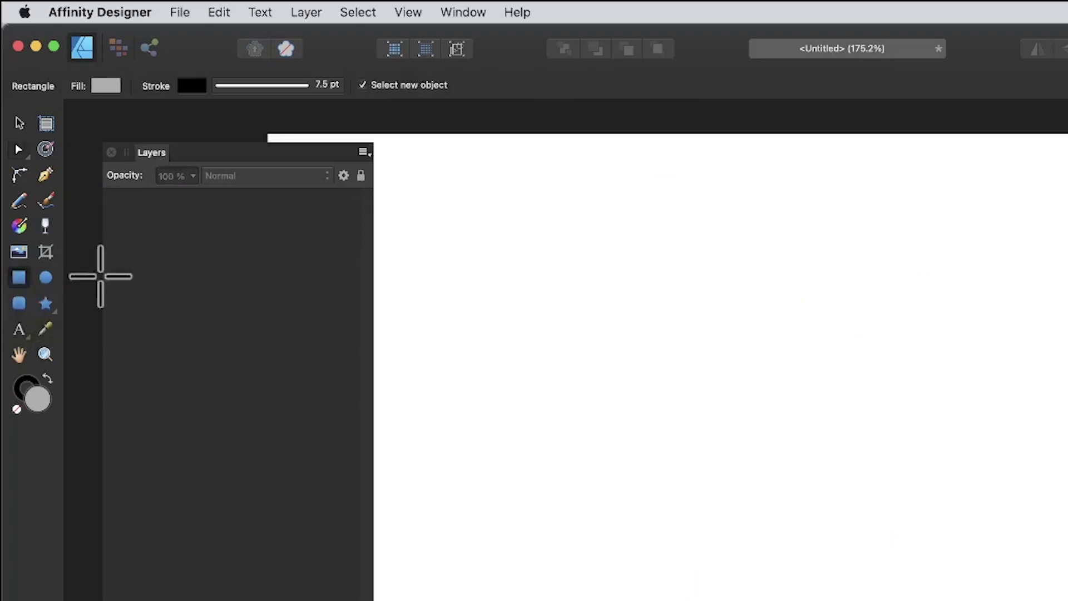
left_click_drag(501, 220, 991, 518)
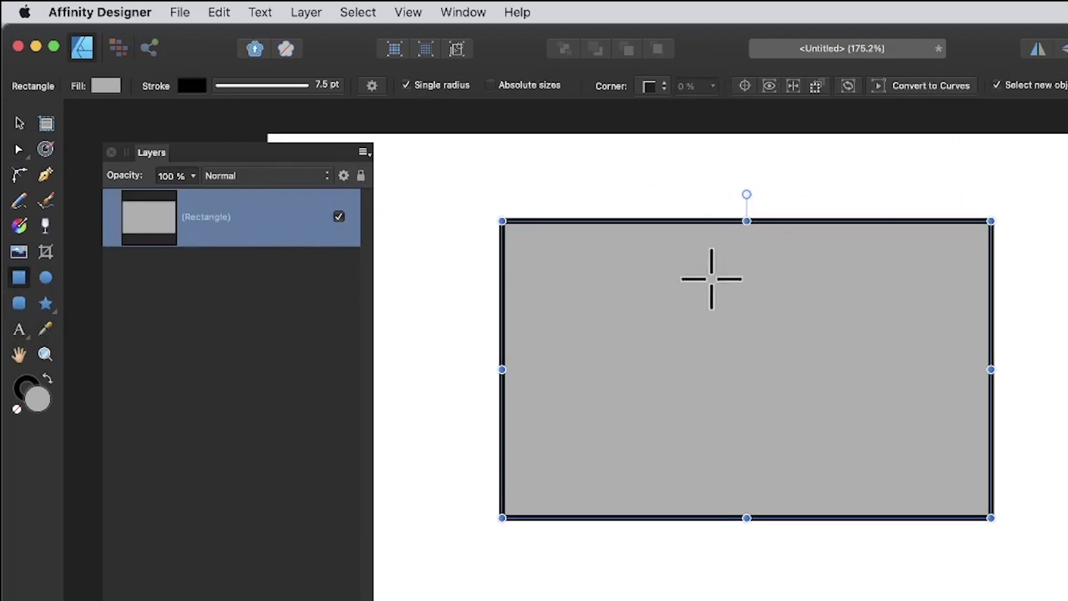
right_click(721, 259)
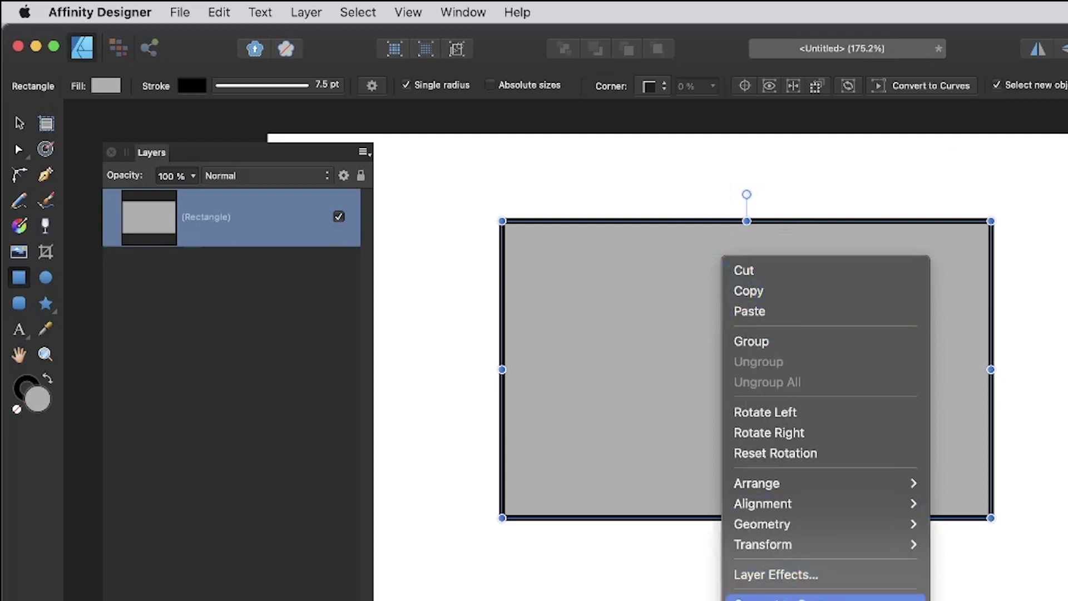
left_click(824, 598)
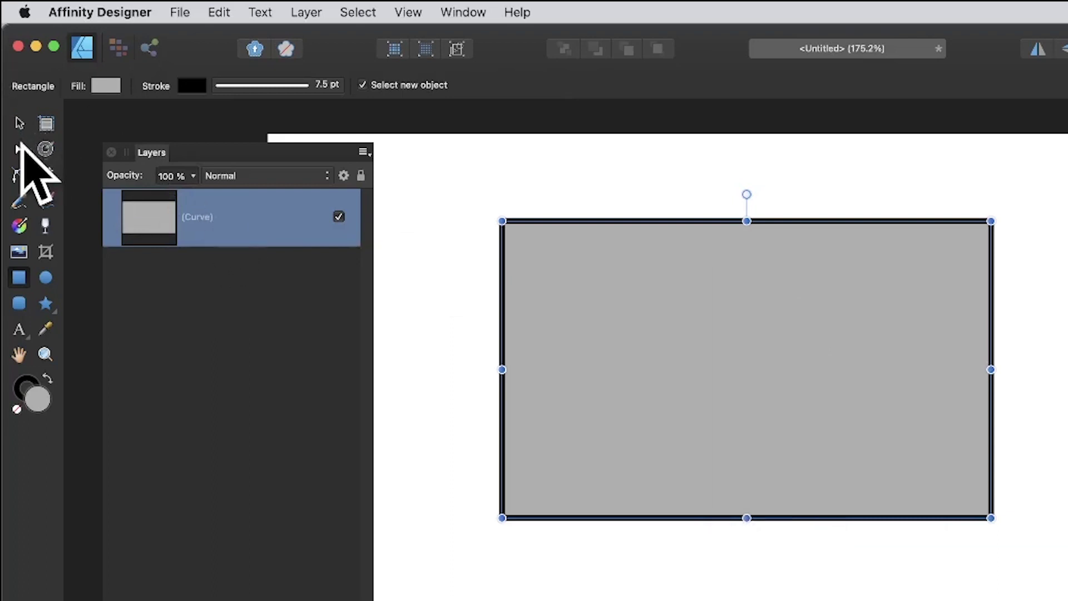
- Move the top-right corner node up-left and bend the left edge into a wavy curve with an added node
left_click(18, 150)
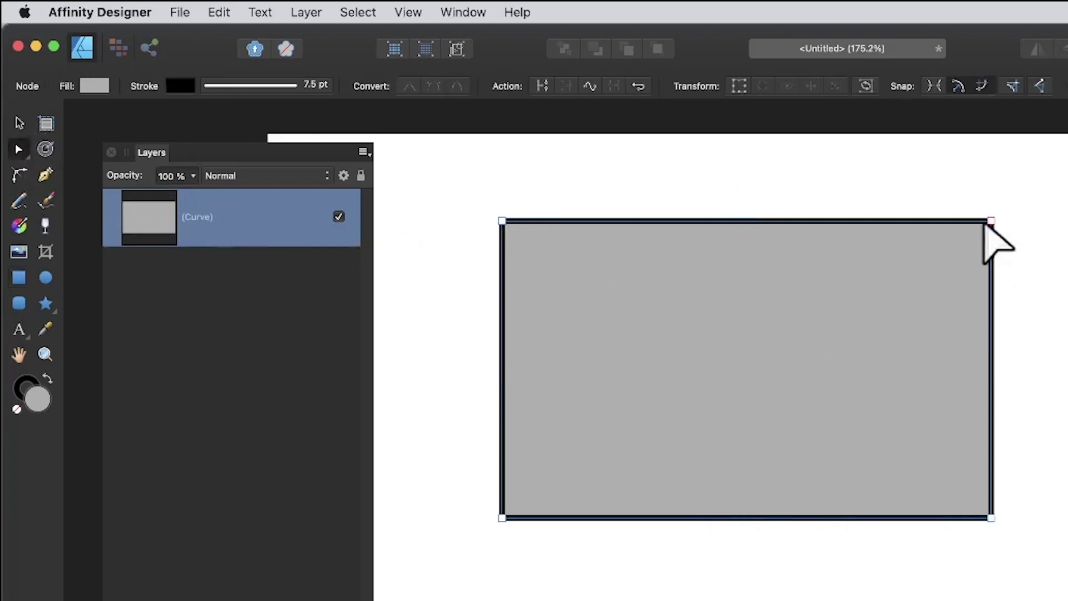
left_click_drag(991, 221, 658, 159)
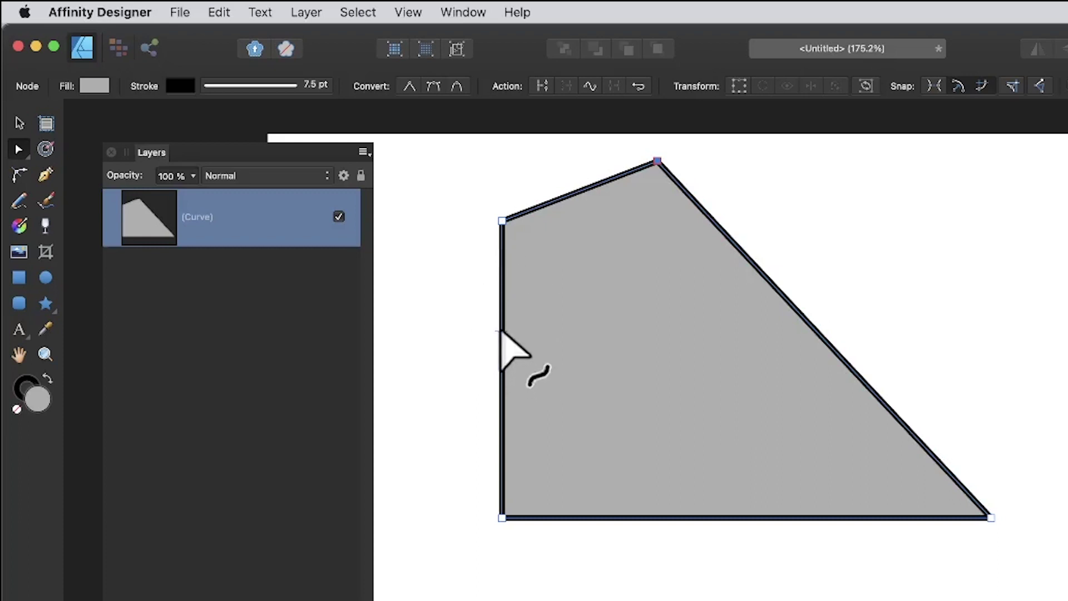
left_click_drag(500, 333, 542, 333)
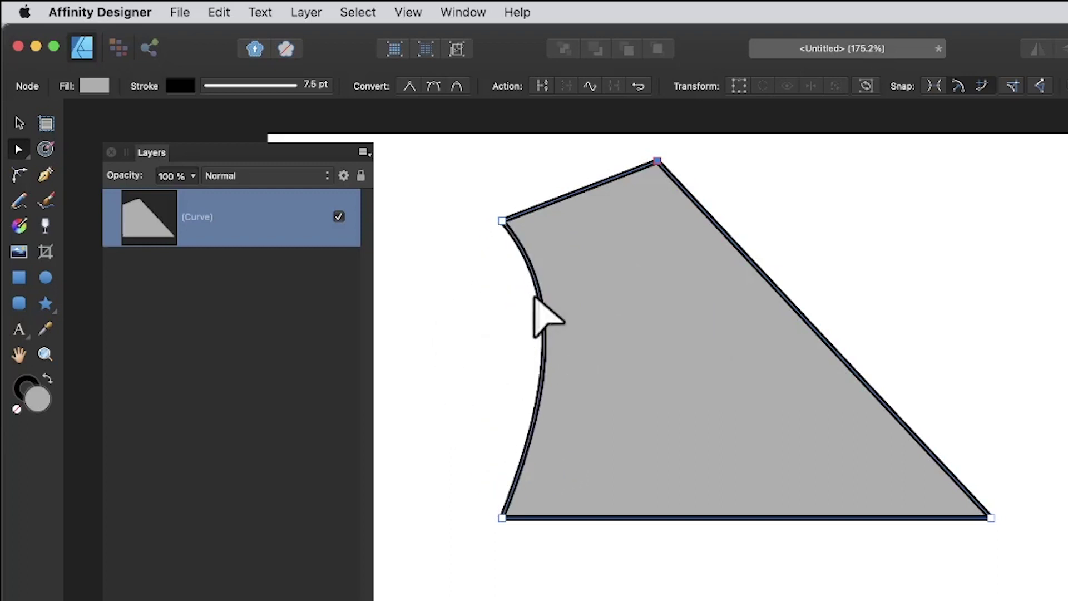
left_click_drag(539, 295, 547, 269)
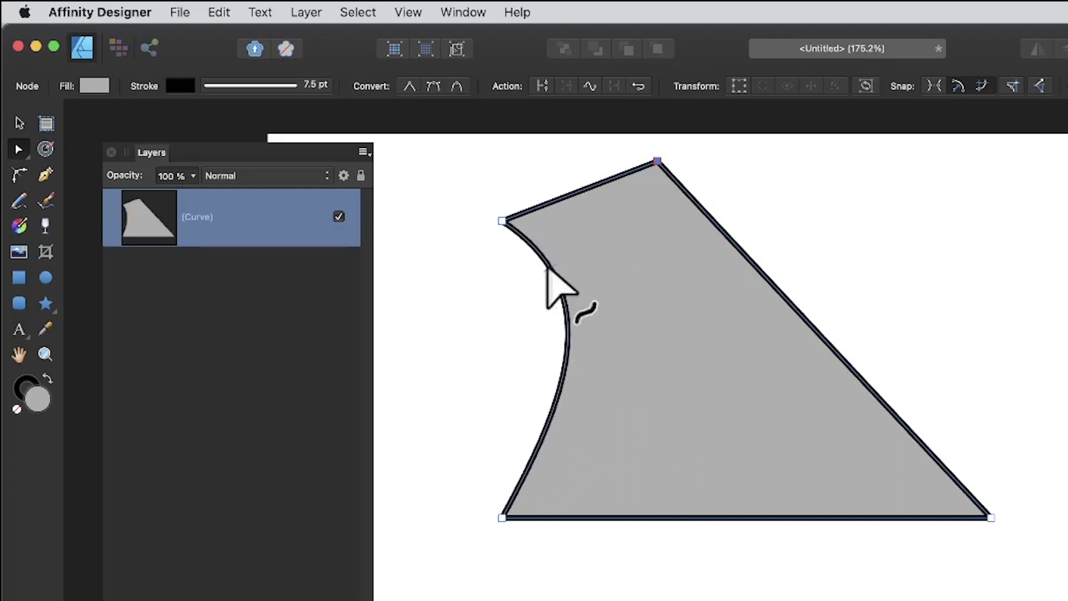
left_click(551, 268)
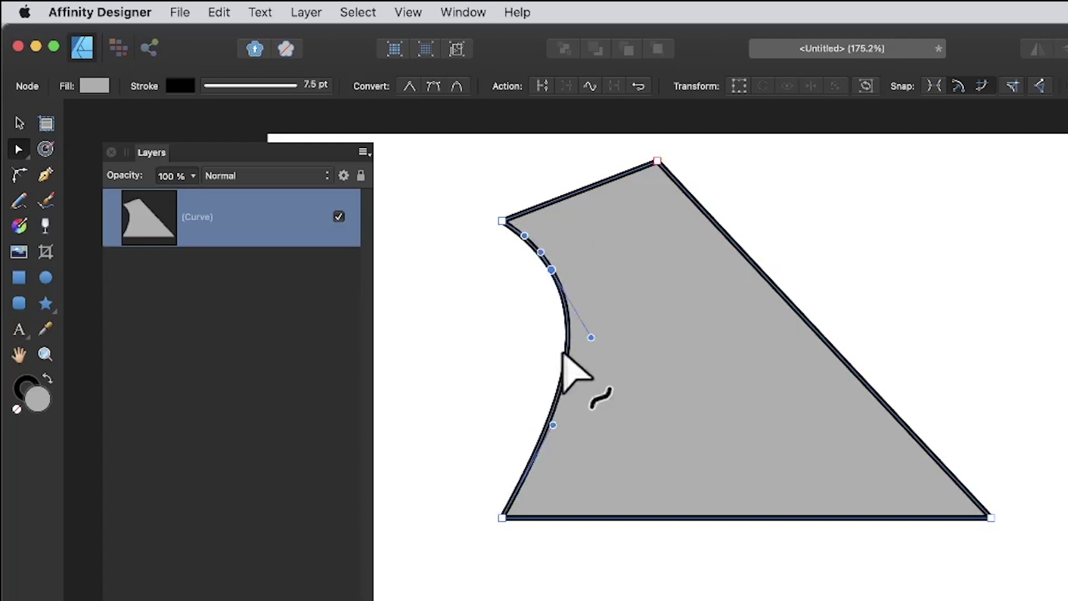
mouse_move(563, 354)
left_mouse_down()
mouse_move(688, 353)
mouse_move(465, 358)
mouse_move(441, 333)
mouse_move(461, 304)
mouse_move(515, 343)
mouse_move(644, 369)
mouse_move(576, 356)
left_mouse_up()
left_click_drag(499, 423, 612, 455)
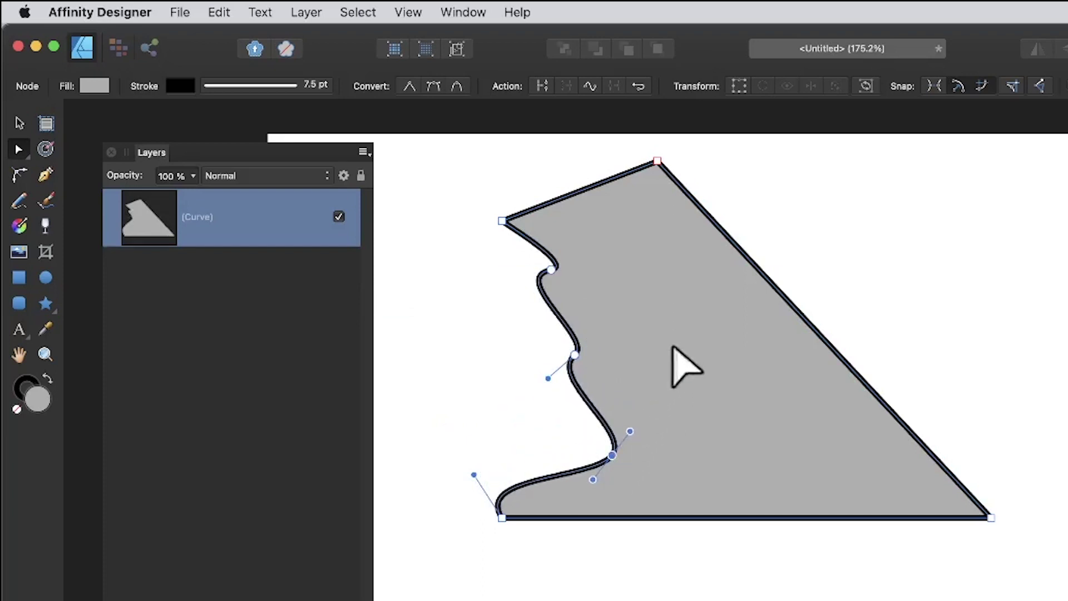
- Add and reposition a node on the diagonal edge, make it sharp, and pull the inner corner up-right
left_click(771, 283)
left_click_drag(772, 283, 862, 266)
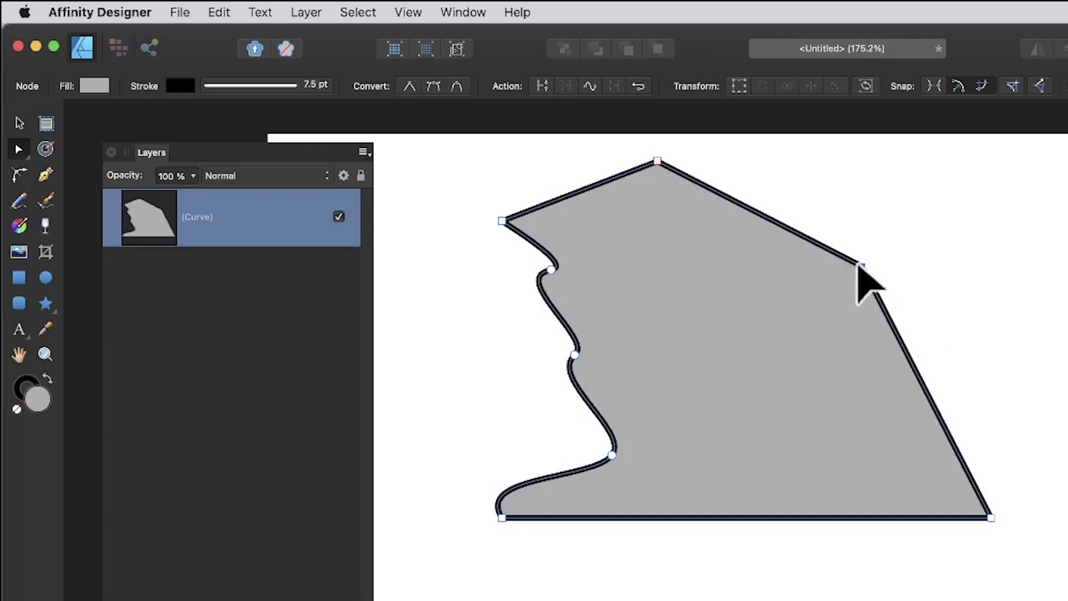
left_click_drag(860, 266, 661, 356)
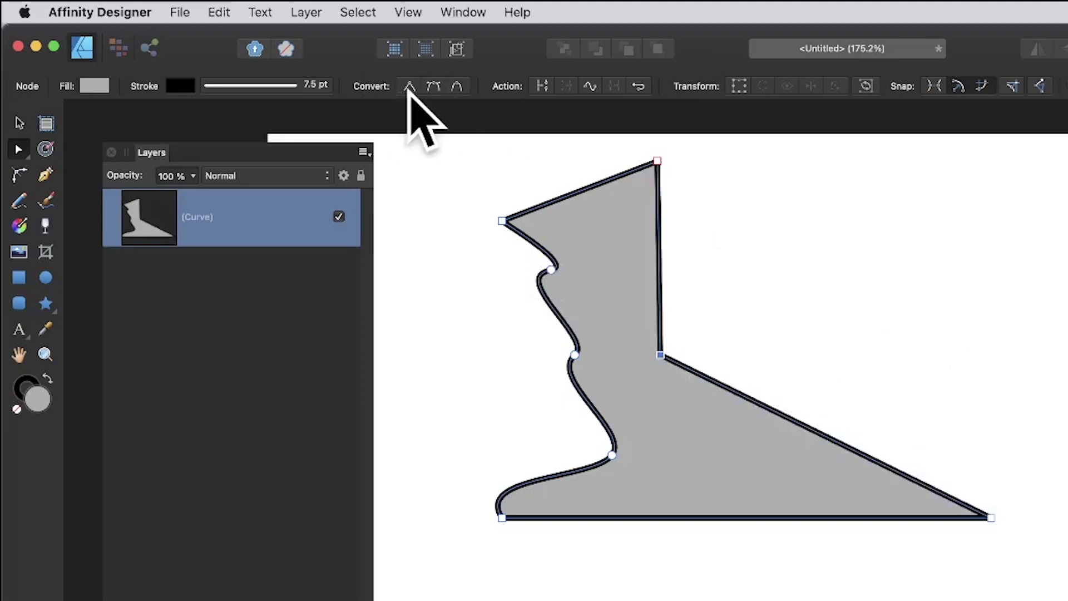
left_click(434, 86)
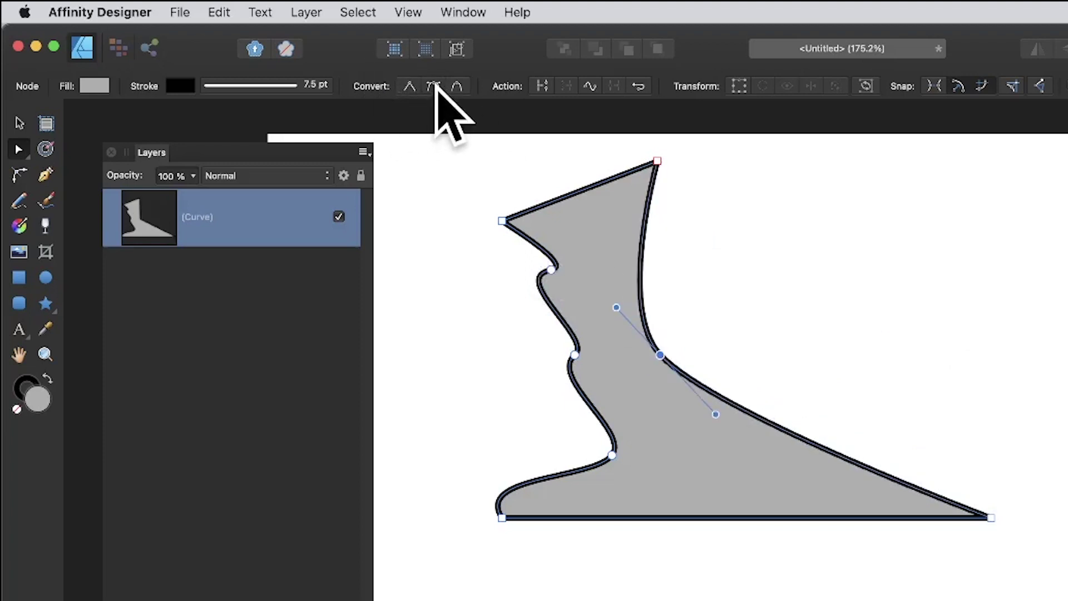
left_click(410, 86)
left_click(435, 86)
left_click(409, 86)
left_click(411, 87)
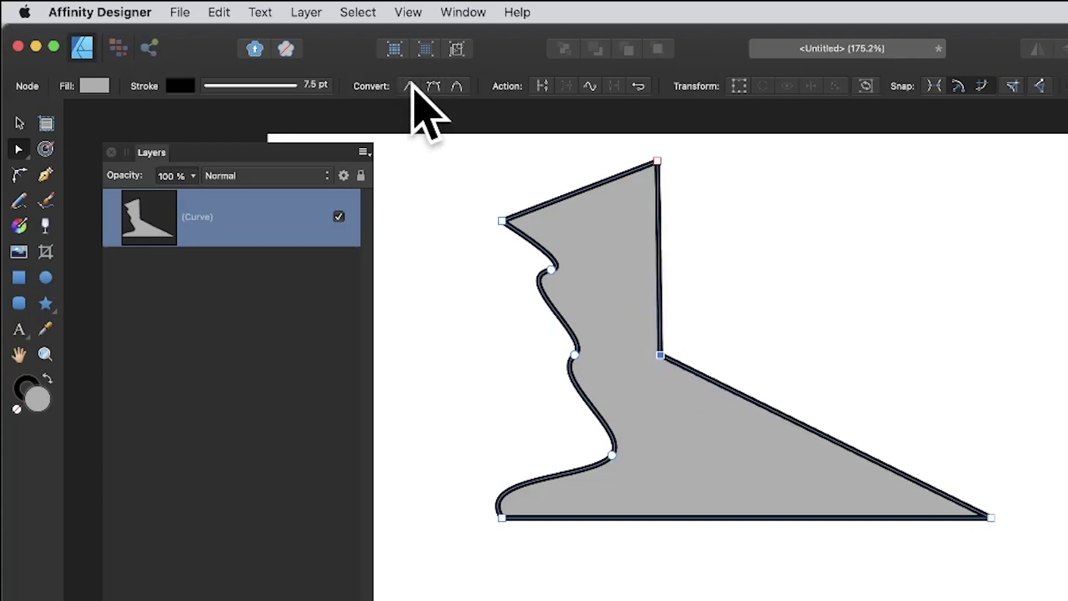
left_click_drag(669, 355, 935, 238)
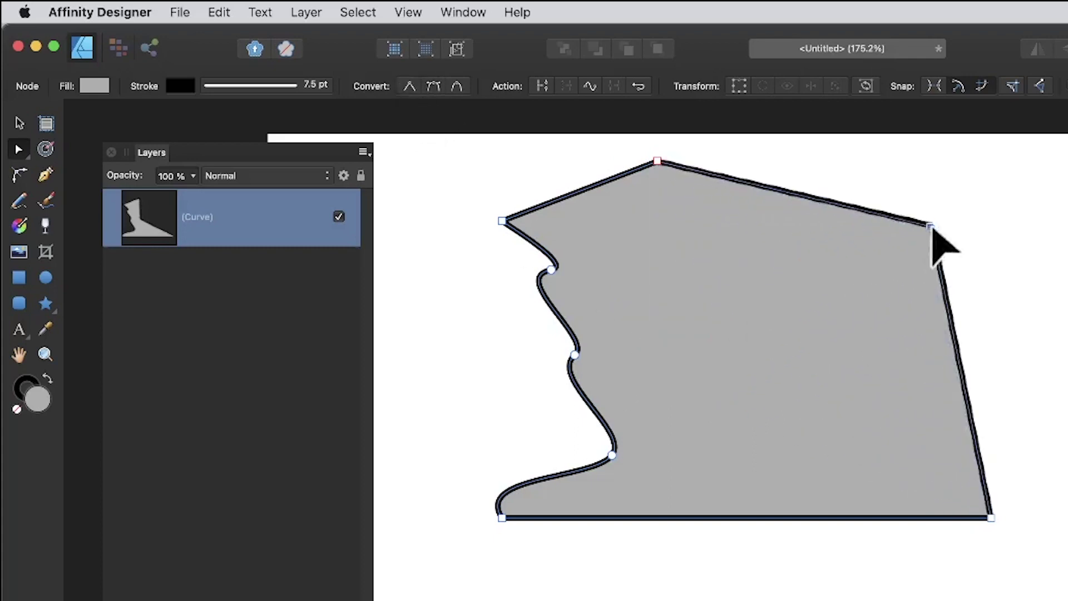
- Delete the old curve and start a jagged Pen path with five points
key("Delete")
key("Delete")
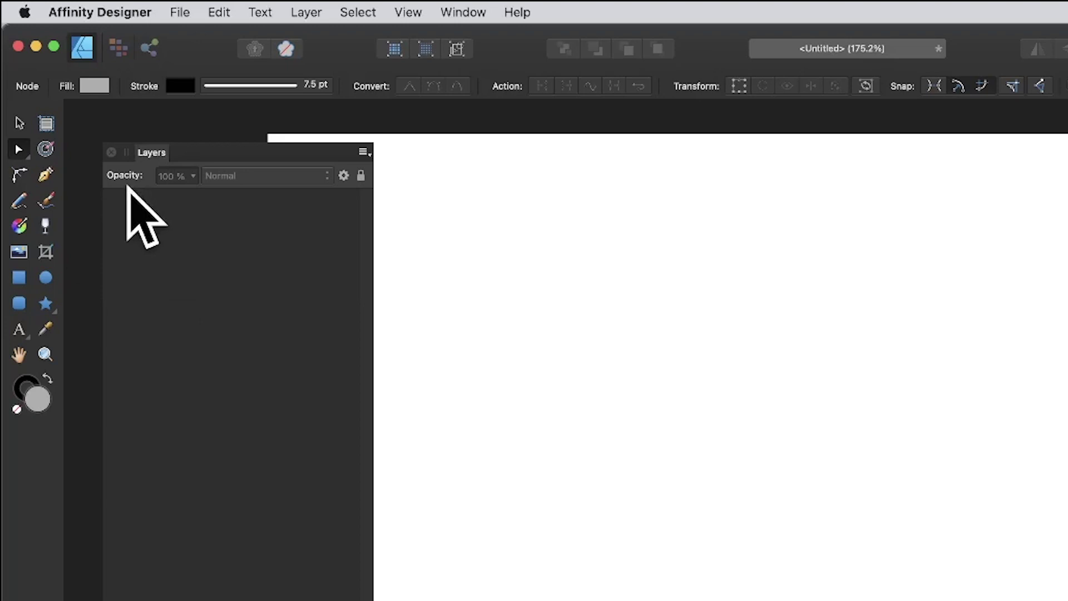
left_click(45, 176)
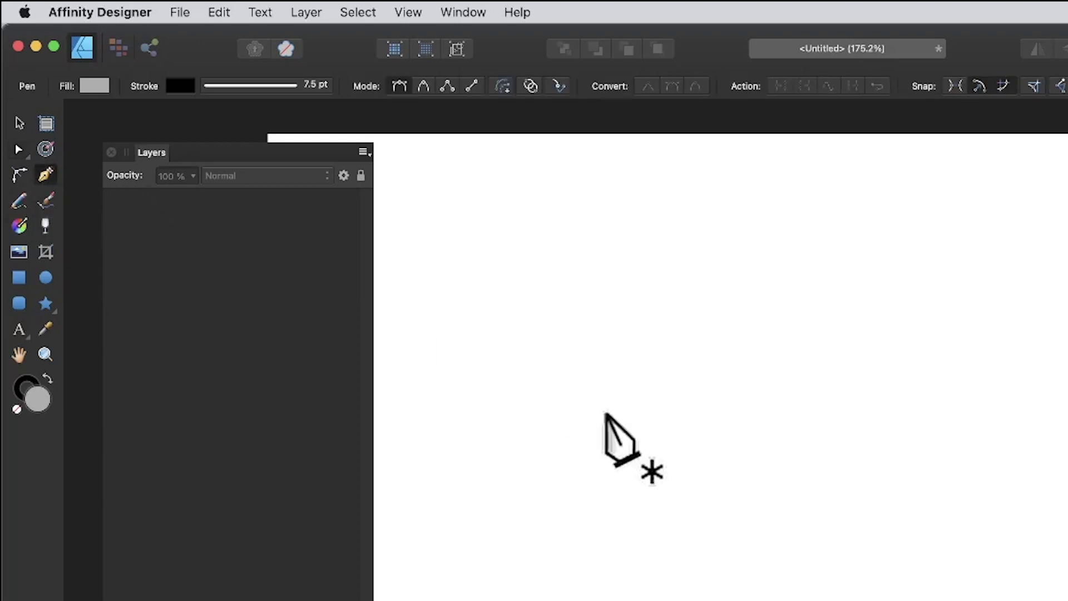
left_click(536, 408)
left_click(674, 243)
left_click(850, 398)
left_click(946, 226)
left_click(1013, 407)
- Add five more points, close the path at its start, then undo the closing
left_click(774, 535)
left_click(583, 478)
left_click(697, 416)
left_click(421, 544)
left_click(642, 388)
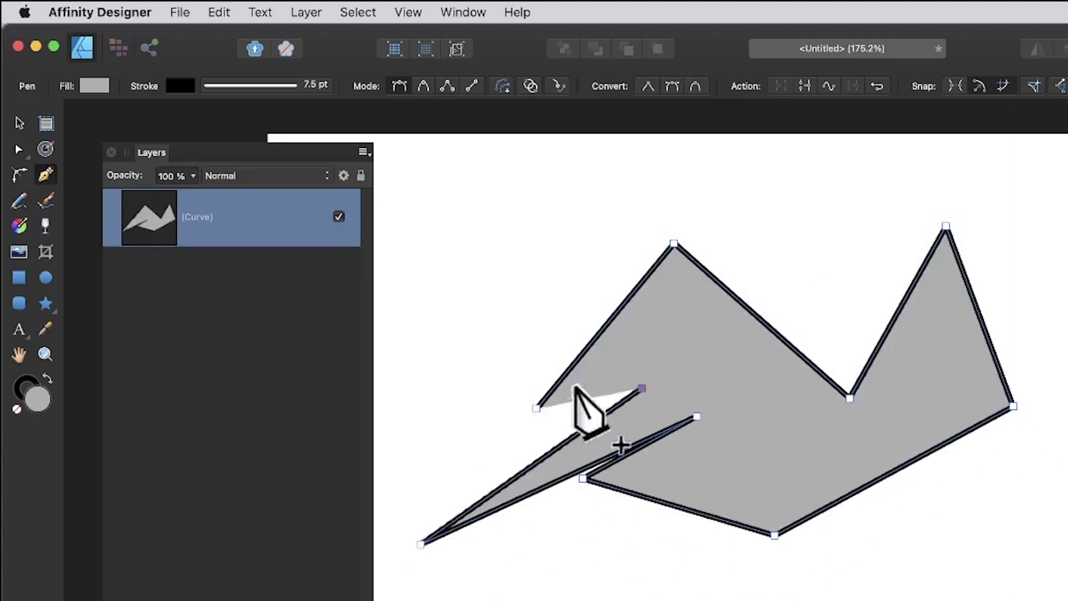
left_click(537, 409)
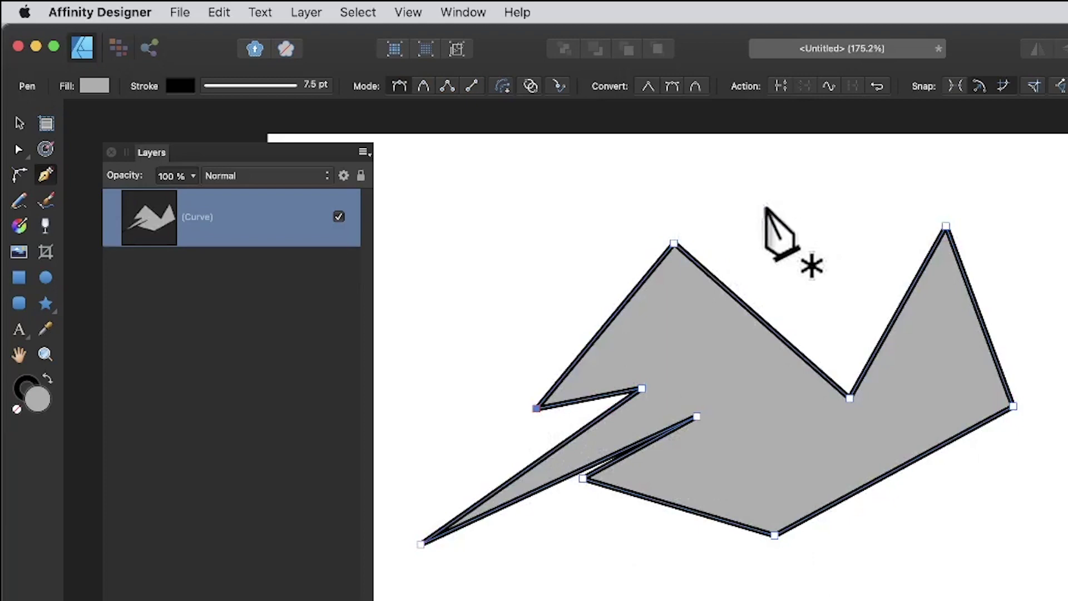
key("super+z")
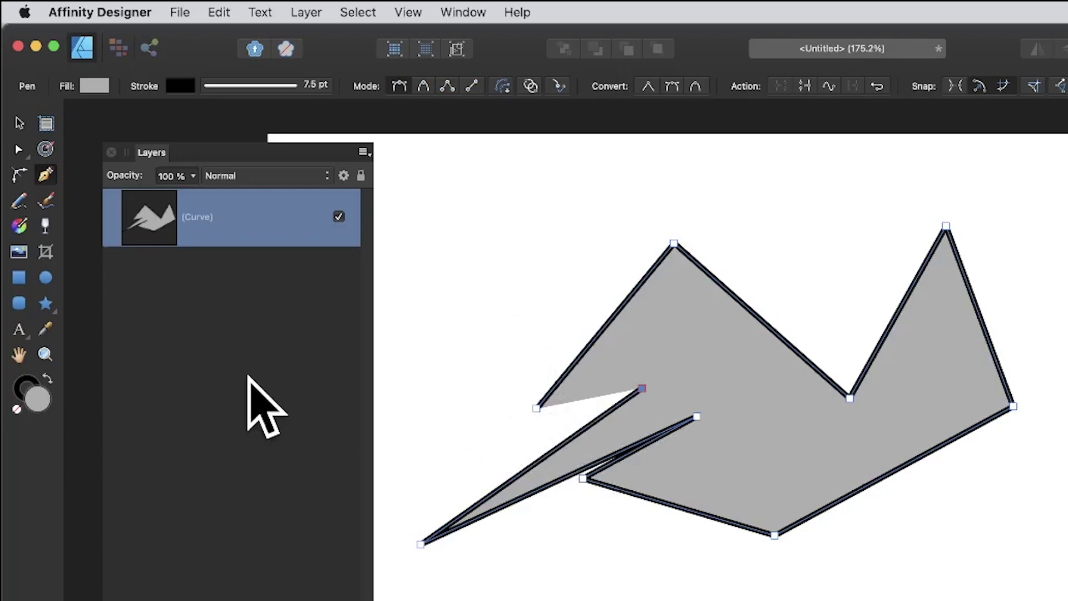
- Set the path's fill to None
left_click(95, 88)
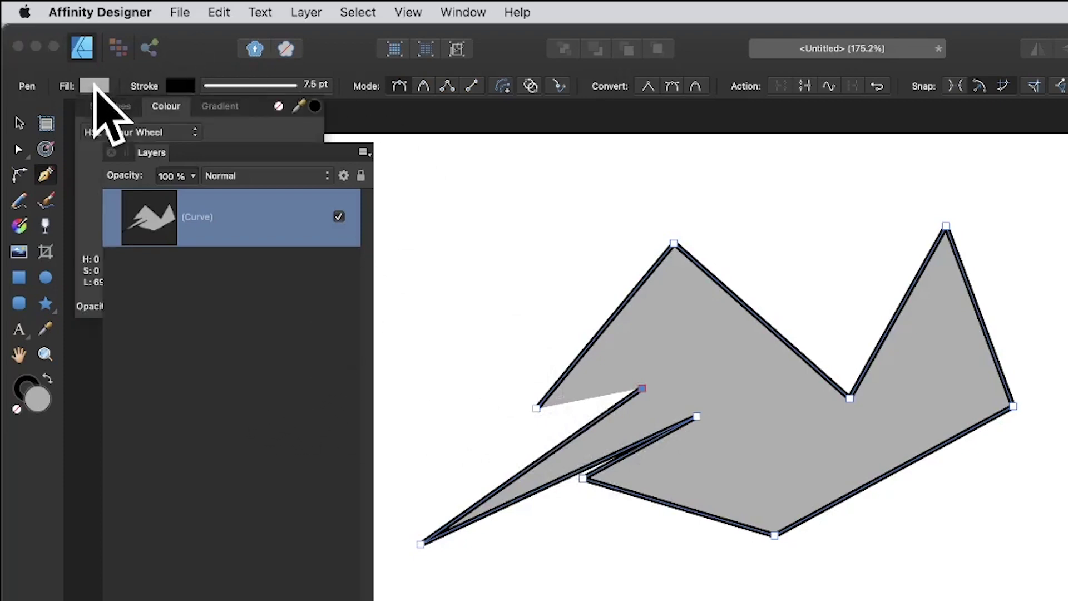
left_click_drag(158, 154, 200, 154)
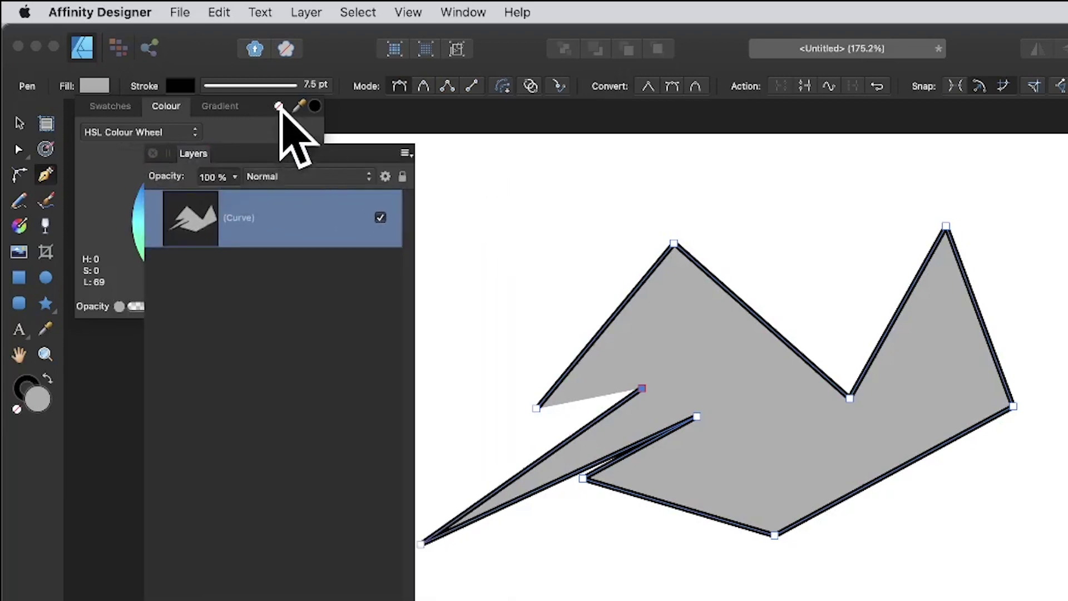
left_click(279, 106)
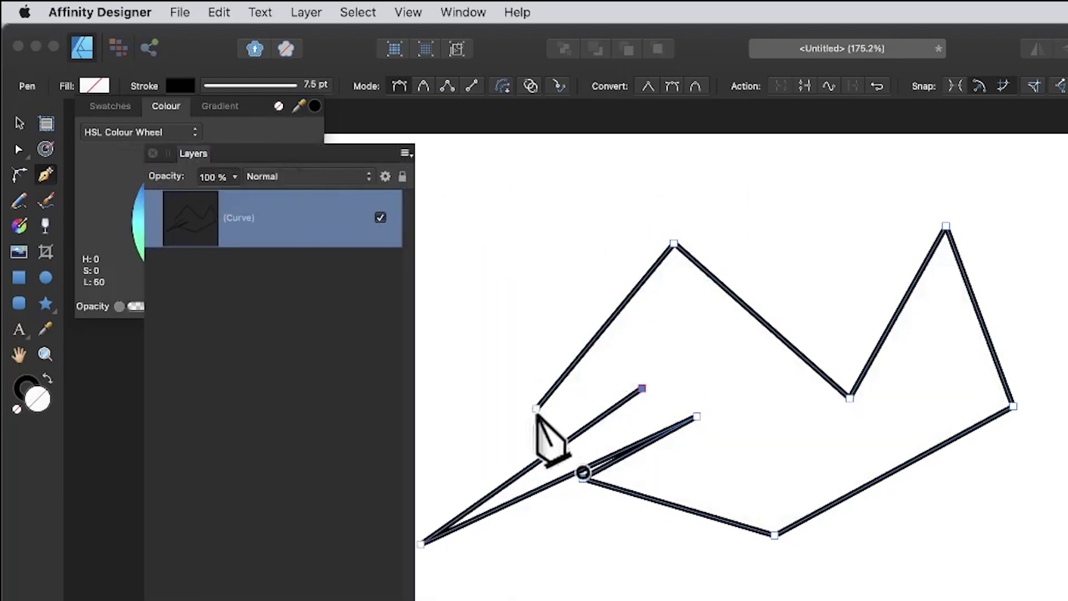
- Move the start and upper-left nodes, arch the top segment high, and raise the top-right peak
left_click(18, 149)
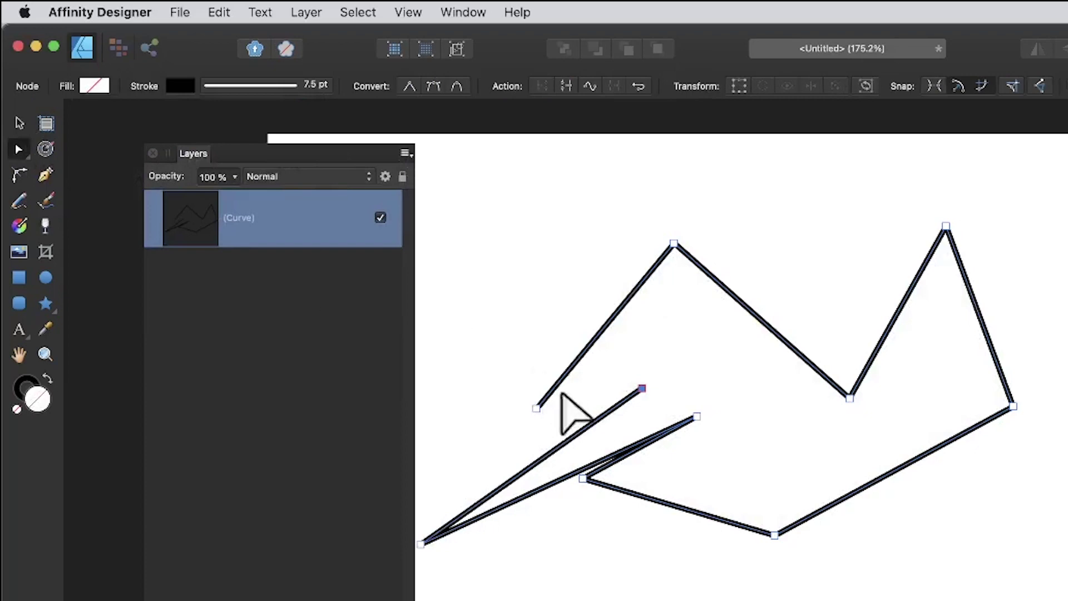
left_click_drag(534, 409, 539, 174)
left_click_drag(675, 243, 562, 278)
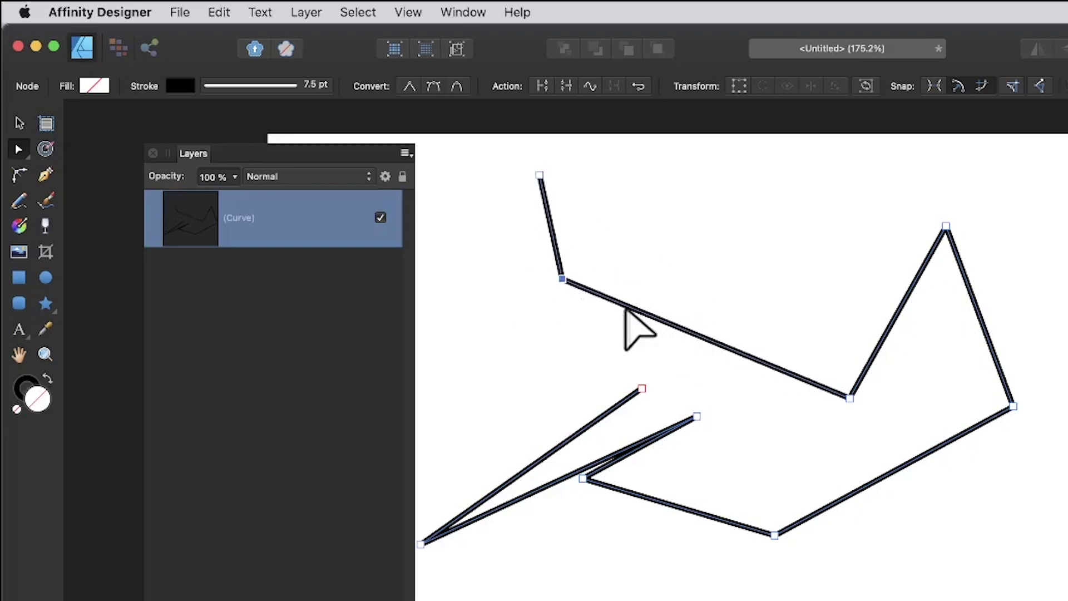
left_click_drag(716, 345, 760, 202)
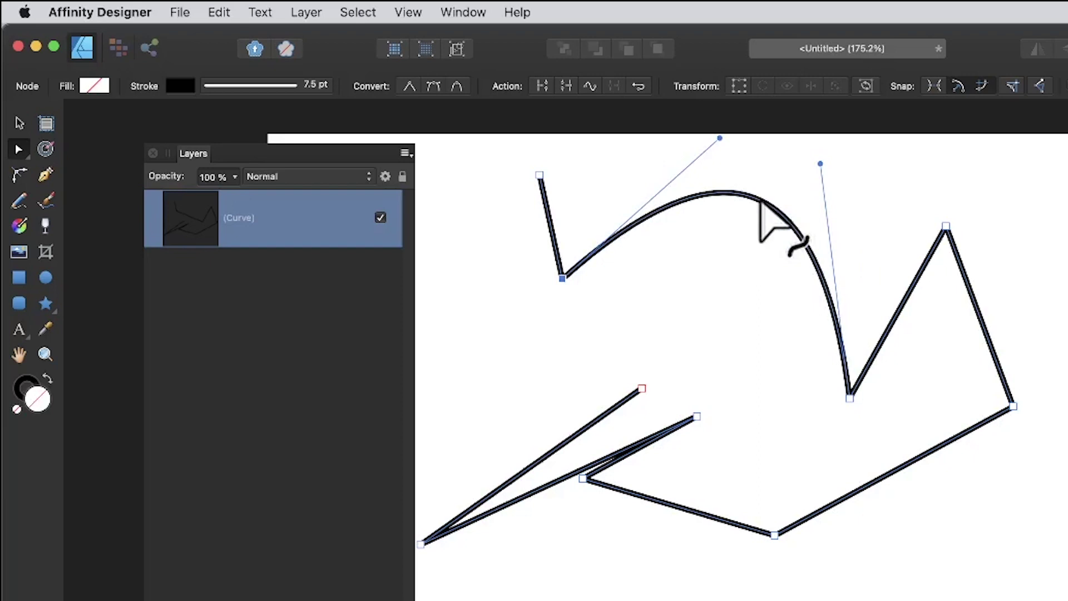
mouse_move(760, 201)
left_mouse_down()
mouse_move(692, 329)
mouse_move(759, 195)
mouse_move(763, 209)
mouse_move(814, 236)
mouse_move(808, 215)
mouse_move(751, 184)
left_mouse_up()
left_click_drag(946, 226, 979, 210)
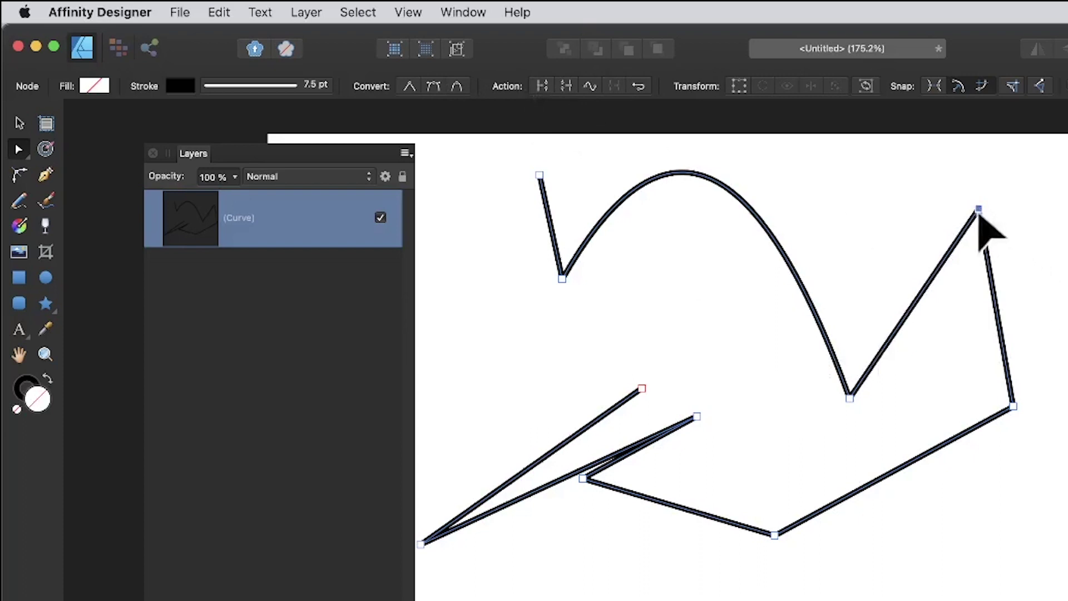
left_click_drag(979, 214, 981, 215)
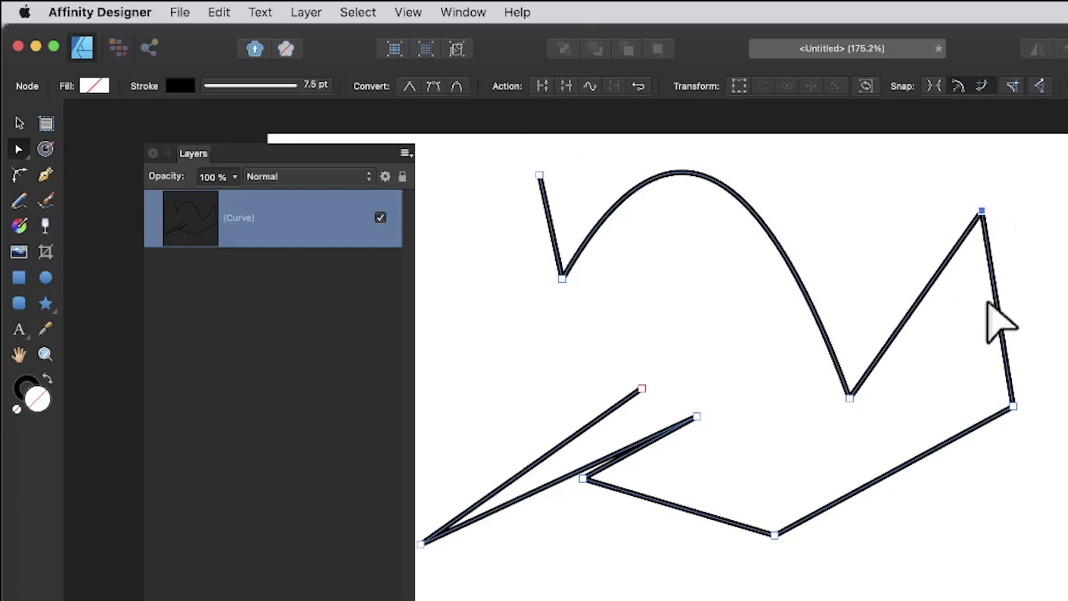
- Break the path at two nodes and drag the freed end nodes apart
left_click(543, 86)
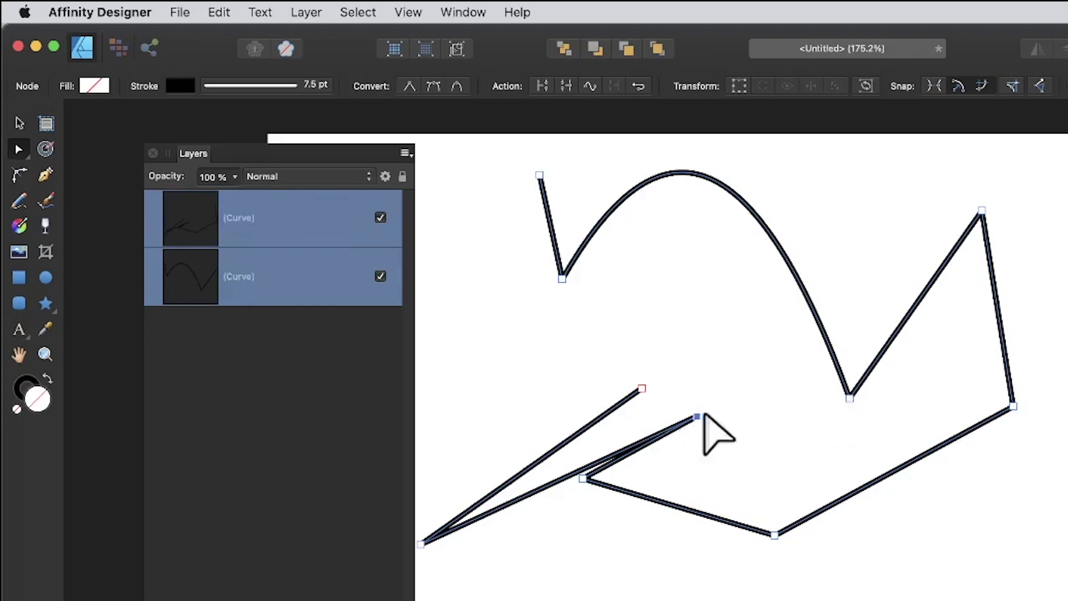
left_click_drag(698, 419, 769, 348)
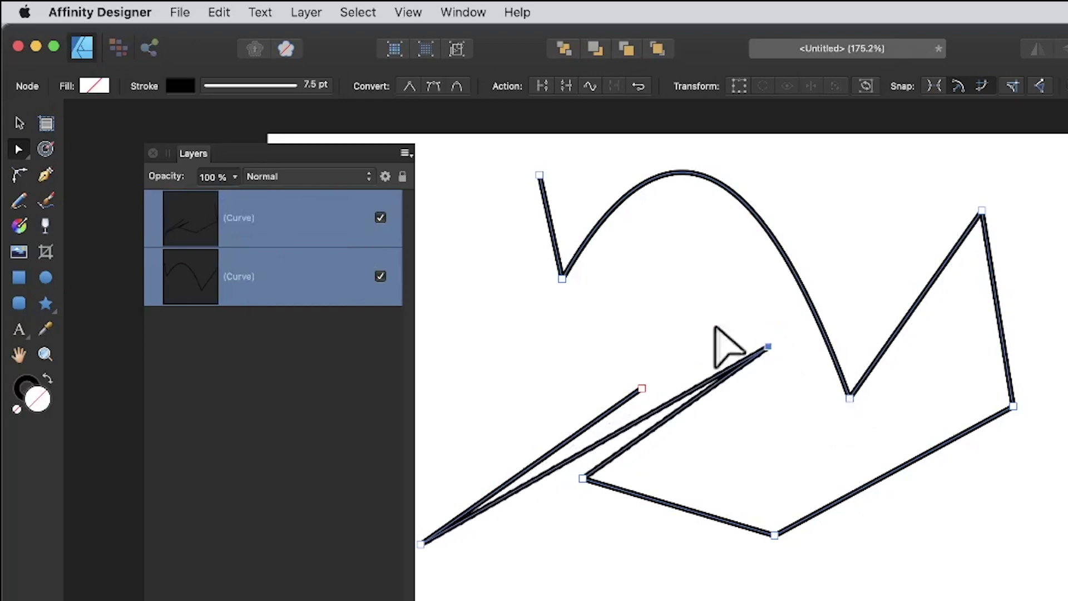
left_click(542, 85)
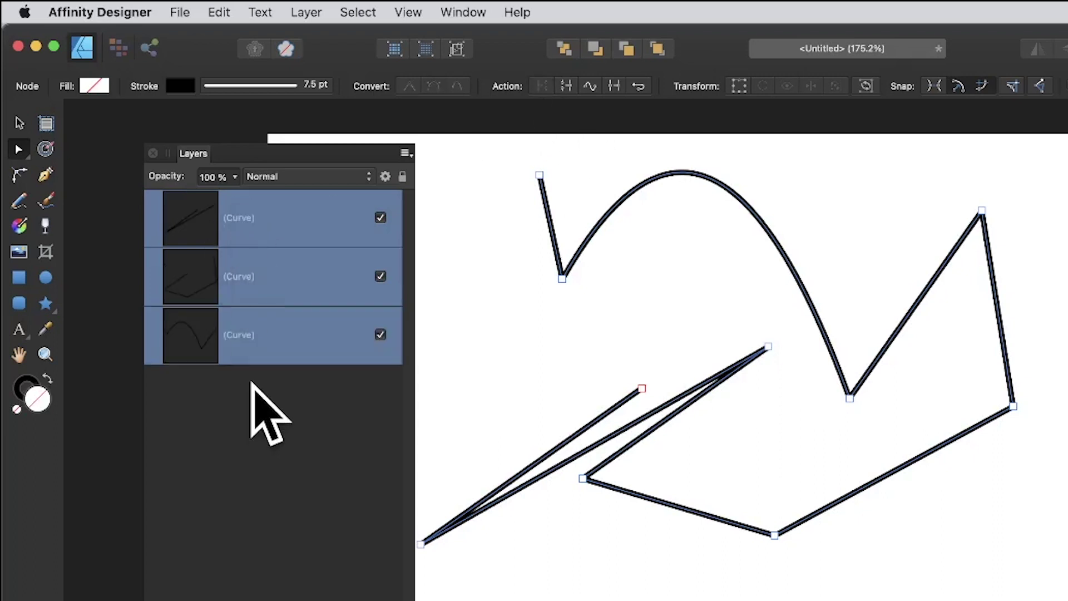
left_click_drag(641, 388, 595, 289)
left_click_drag(767, 347, 709, 298)
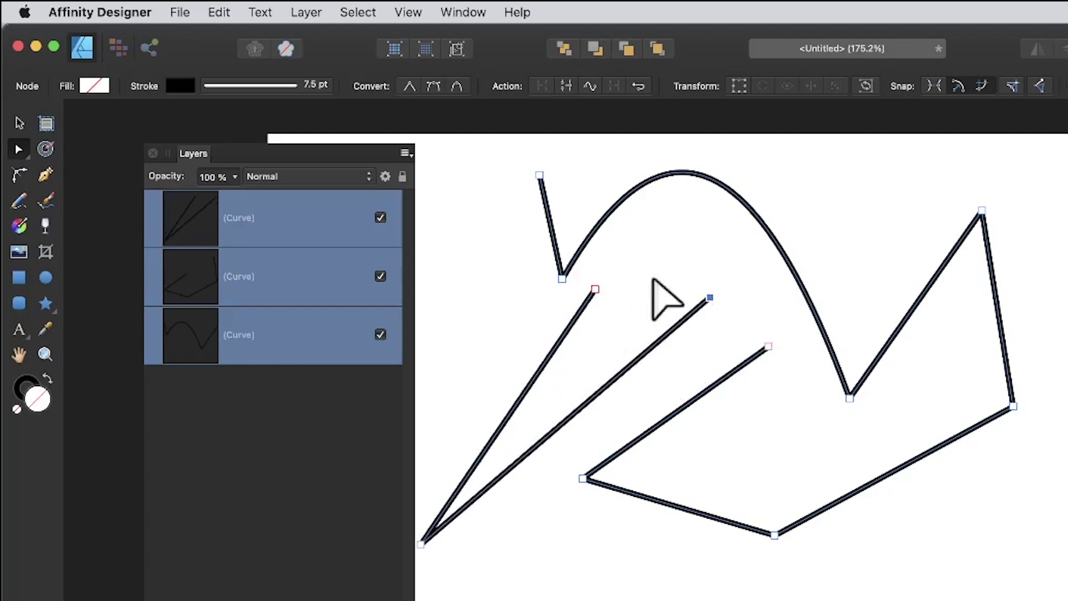
left_click_drag(421, 542, 766, 485)
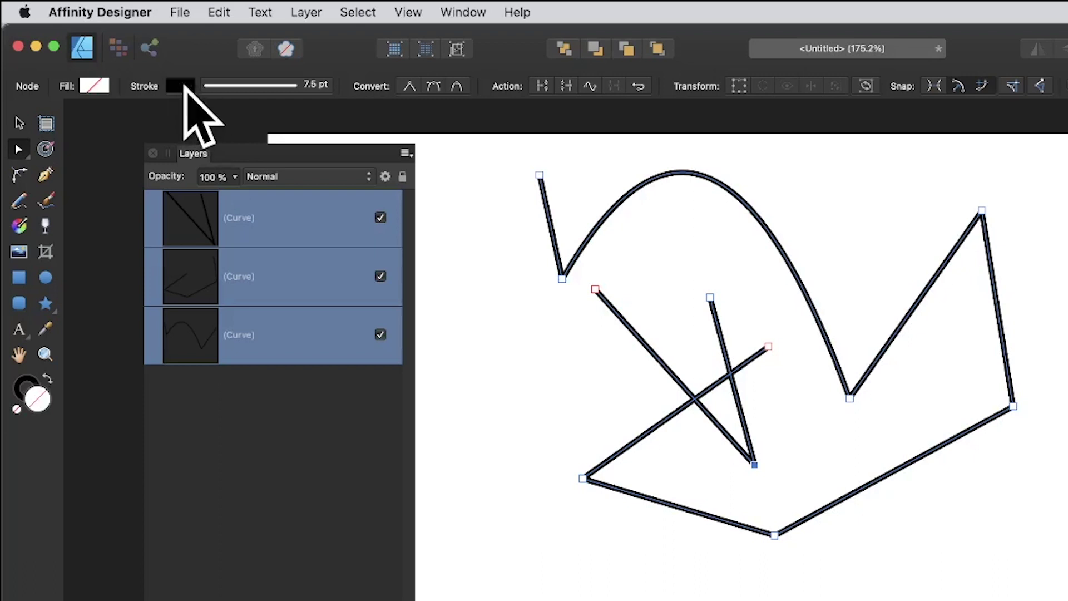
- Set the stroke colour of all three curves to red
left_click(181, 86)
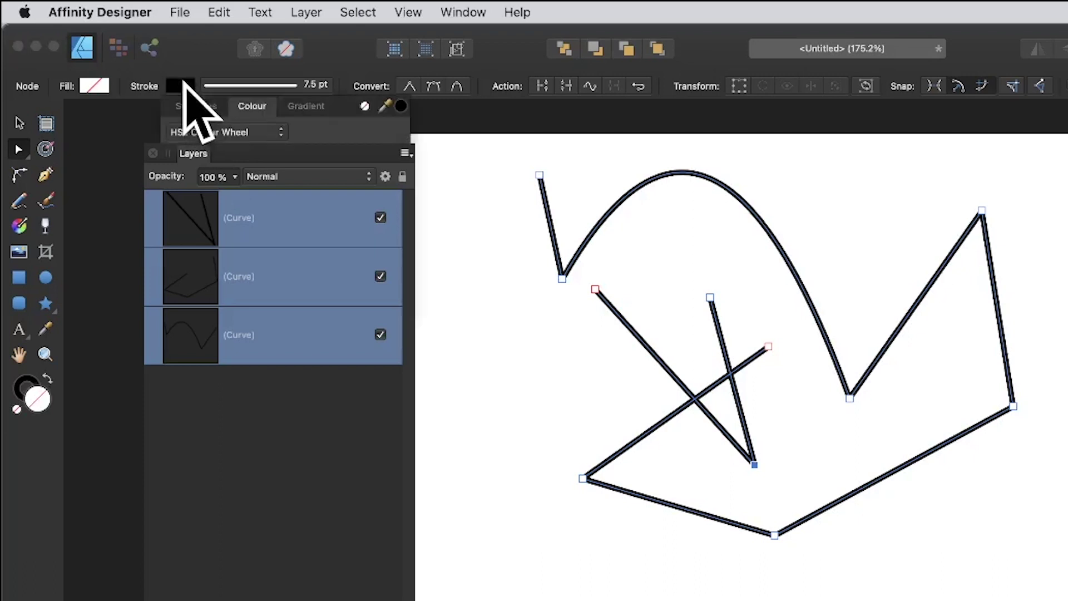
left_click_drag(186, 152, 171, 312)
mouse_move(321, 218)
left_mouse_down()
mouse_move(346, 220)
mouse_move(291, 210)
mouse_move(322, 220)
left_mouse_up()
- Make the crossed-lines curve's stroke green and 27 pt thick, nudging it up slightly
key("super+d")
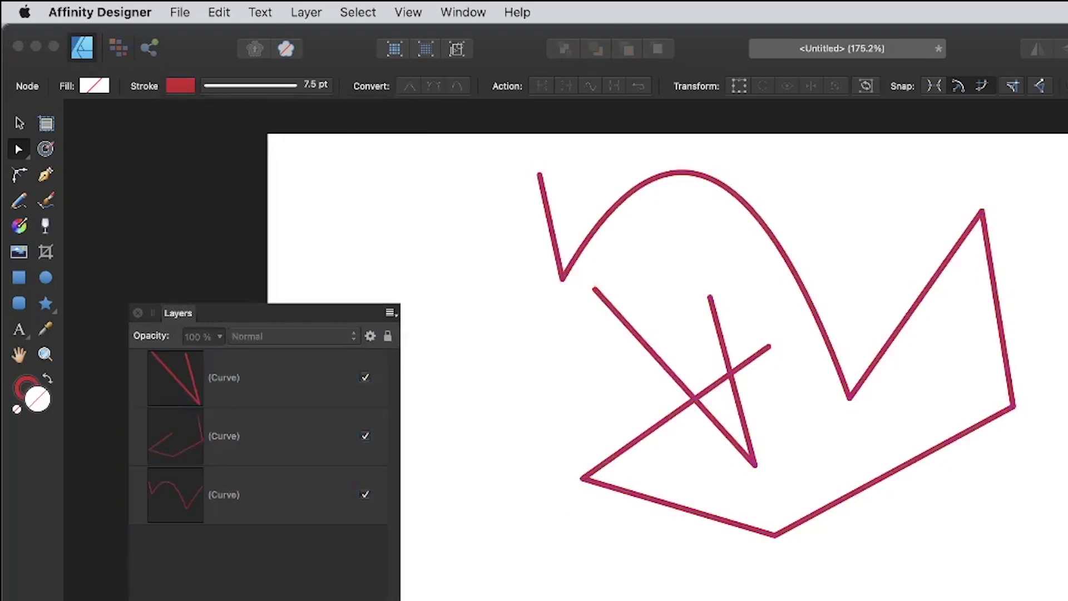
left_click(246, 383)
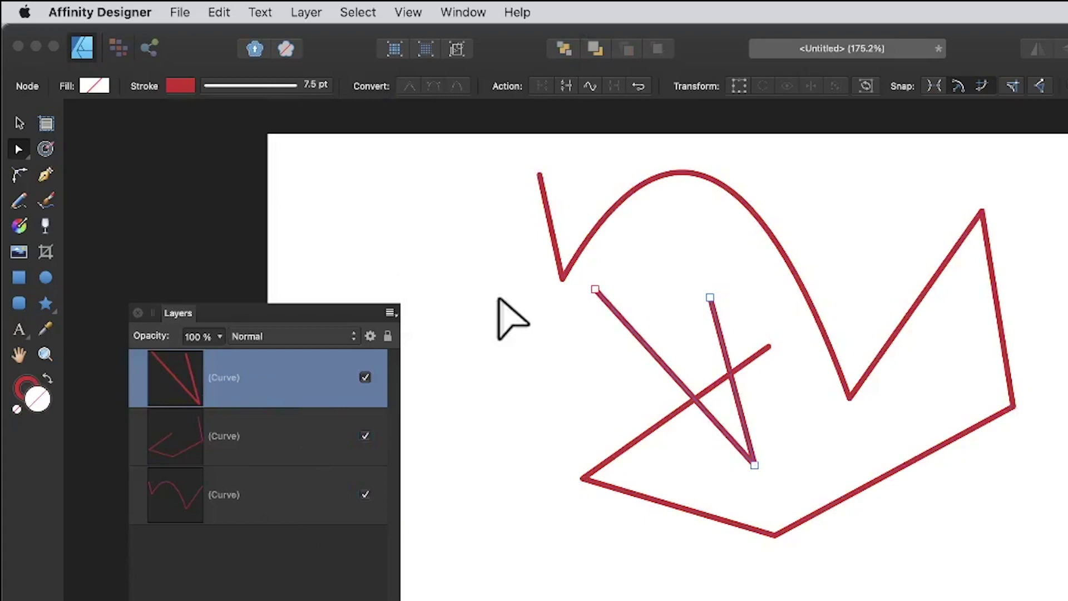
left_click(179, 87)
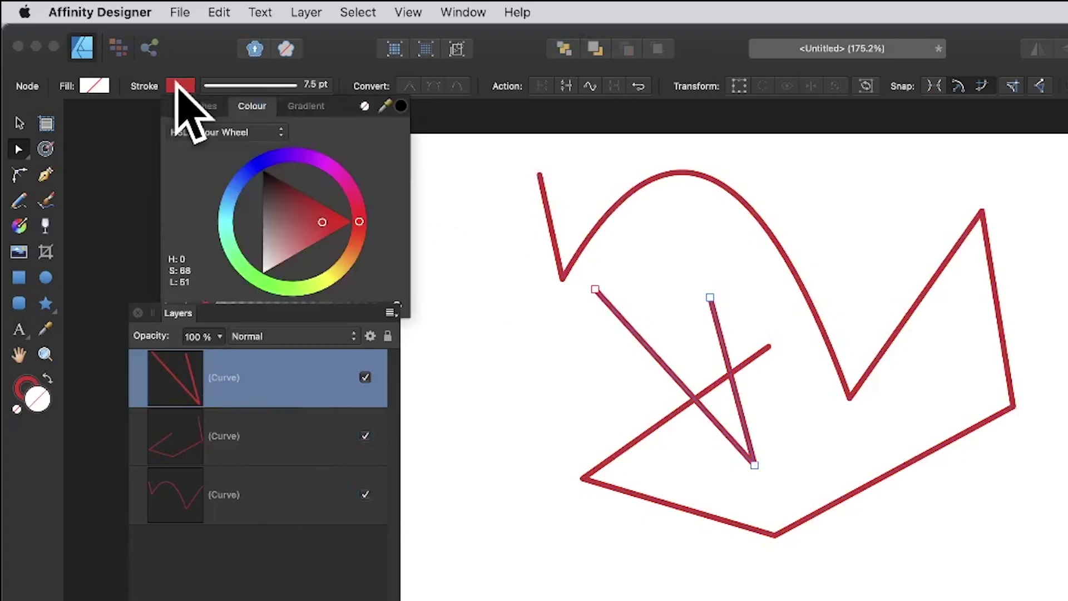
left_click_drag(229, 236, 243, 271)
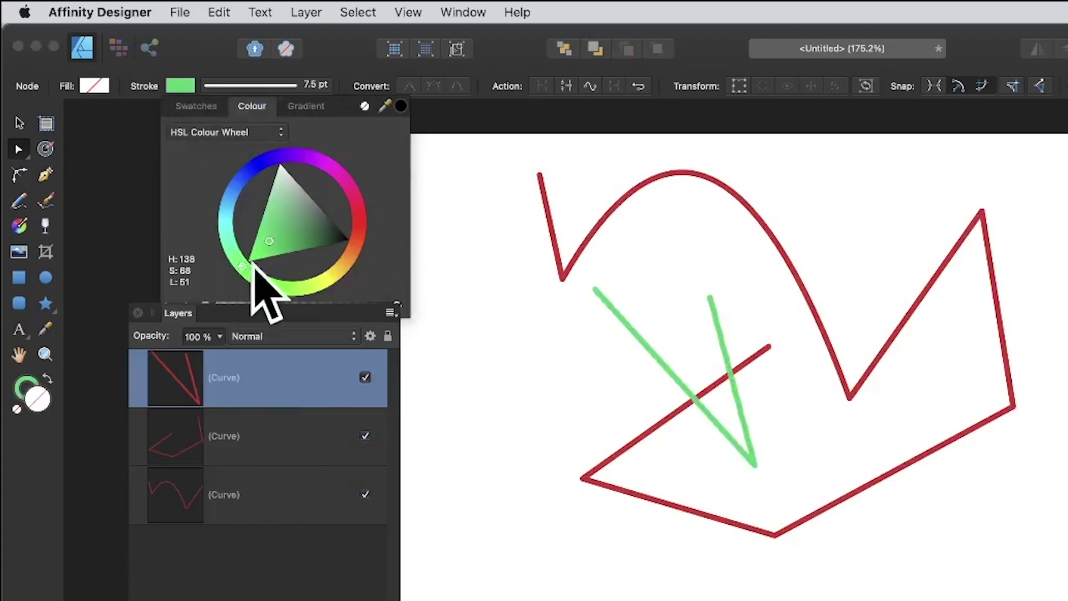
left_click(20, 123)
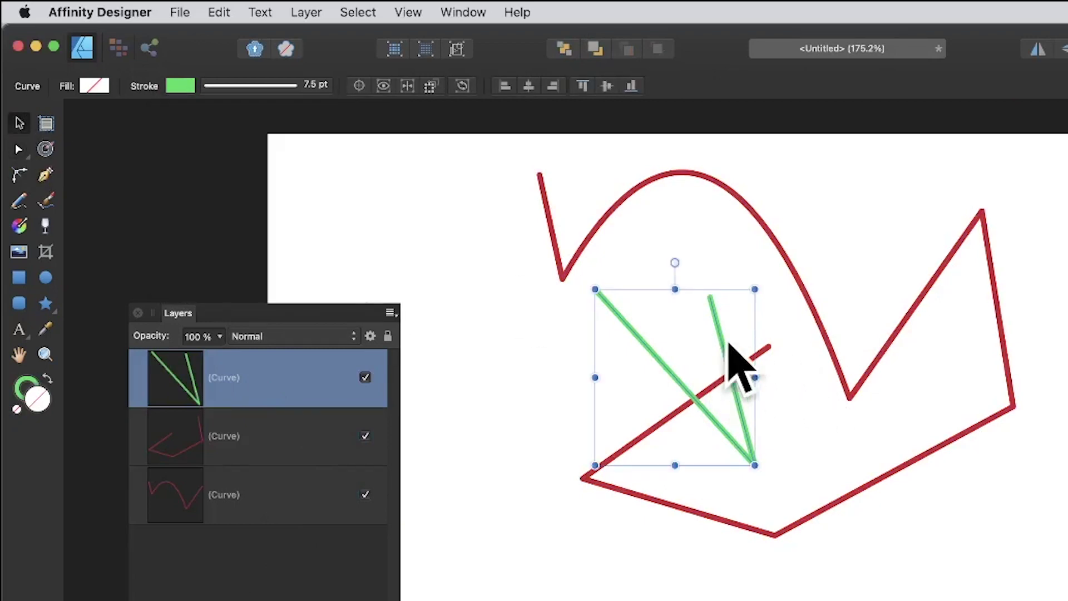
mouse_move(720, 342)
left_mouse_down()
mouse_move(732, 285)
mouse_move(723, 294)
left_mouse_up()
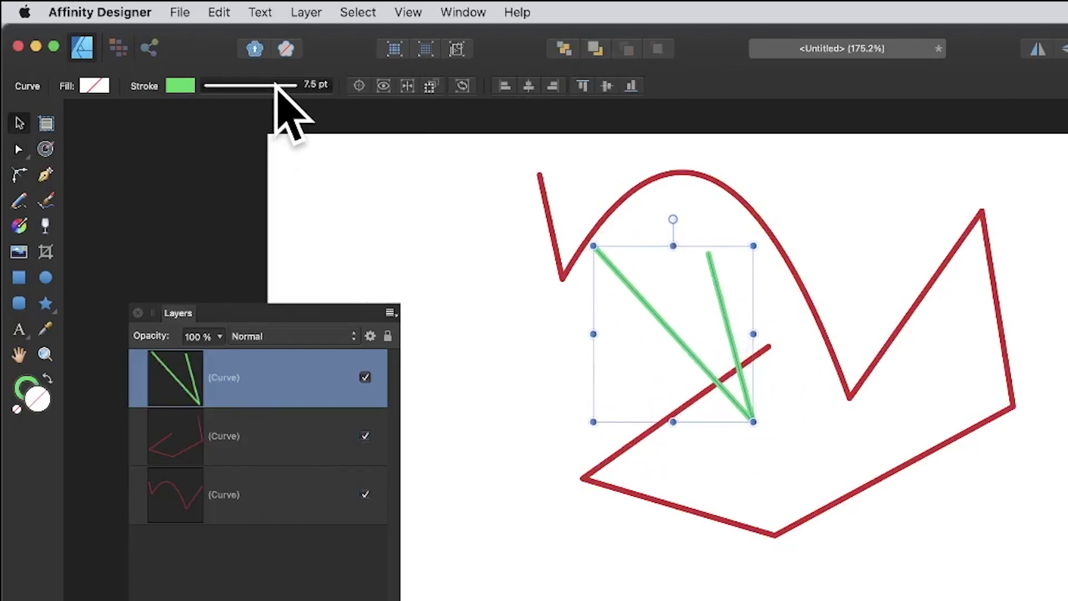
left_click(267, 86)
left_click_drag(243, 142, 269, 142)
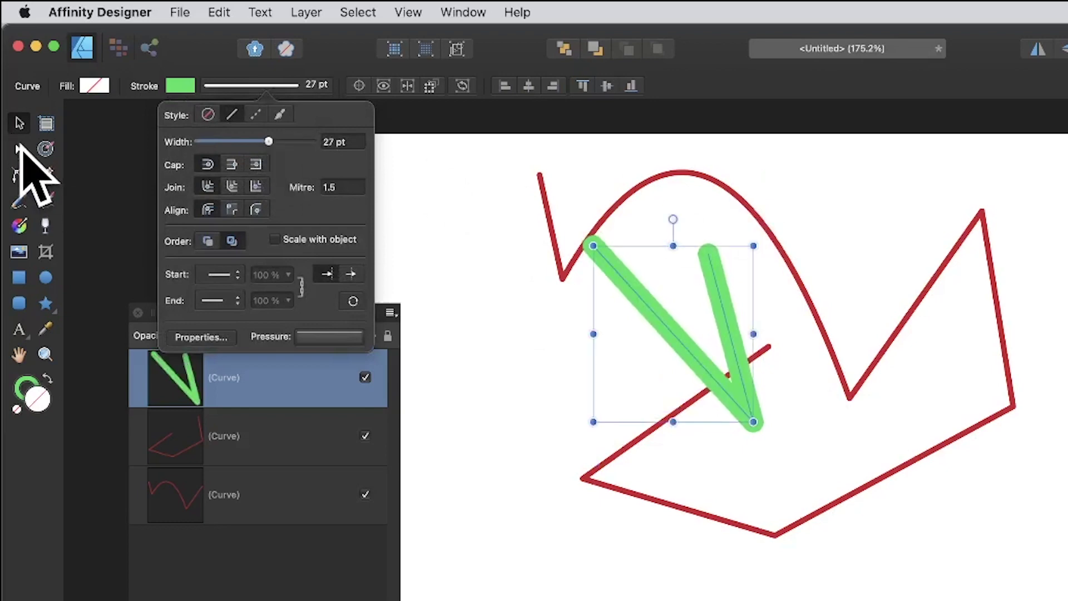
- Drag the green curve's top node into a V and shift the red arc's peak right and down
left_click(19, 149)
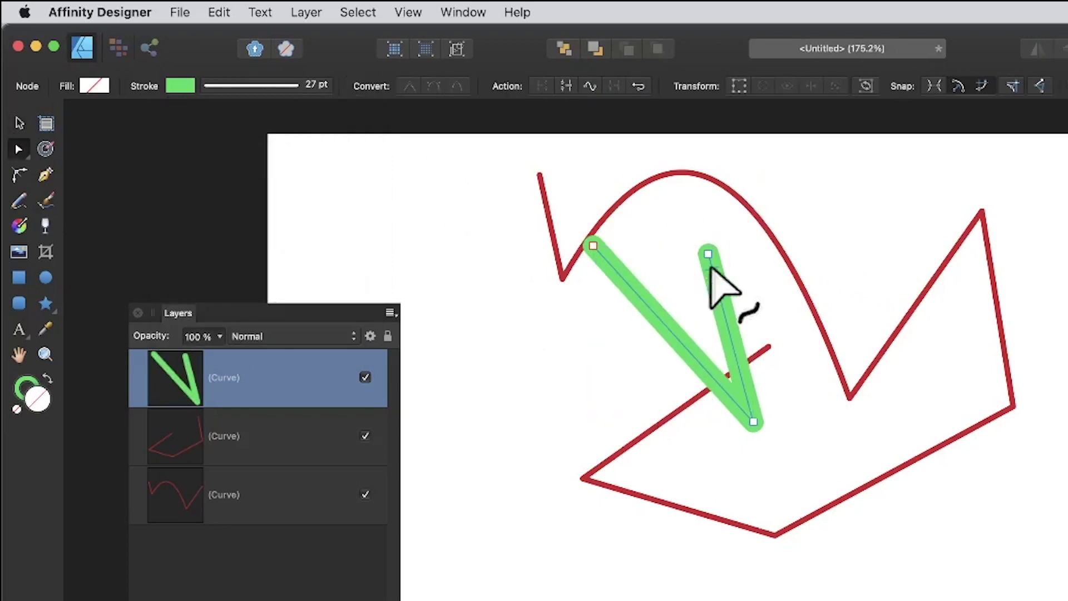
left_click_drag(708, 255, 883, 238)
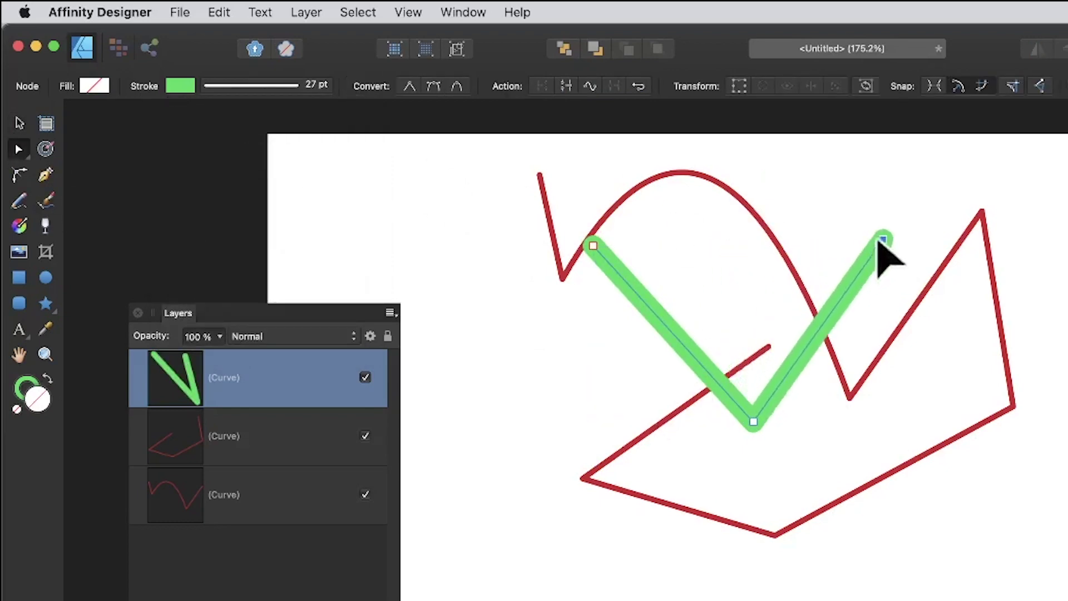
left_click(771, 238)
mouse_move(729, 192)
left_mouse_down()
mouse_move(723, 212)
mouse_move(745, 207)
mouse_move(725, 187)
left_mouse_up()
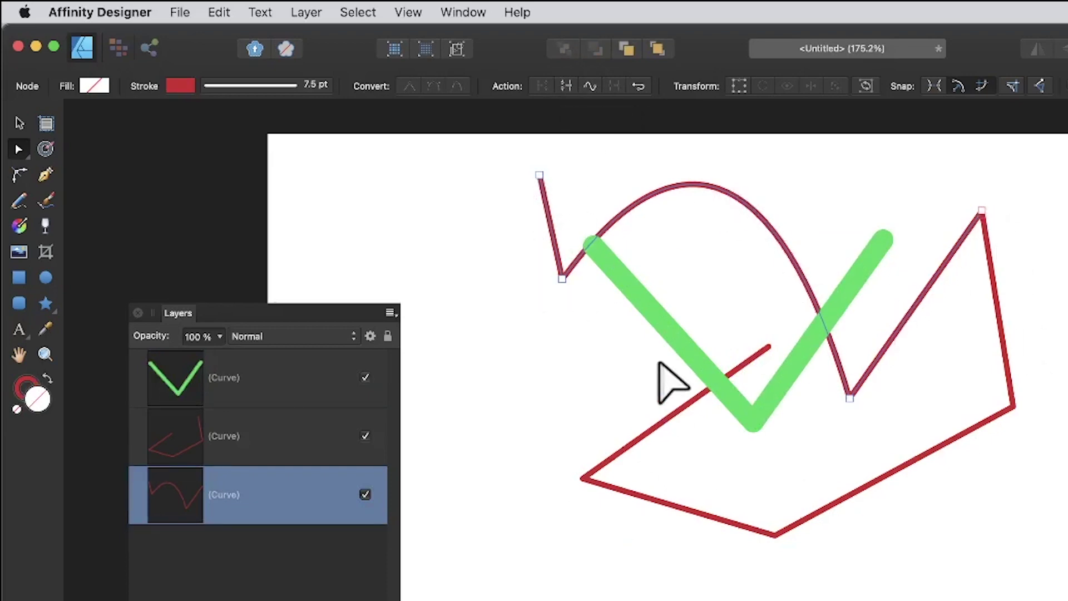
- Close the red curve with an arched segment and move it below the red polyline
left_click(566, 85)
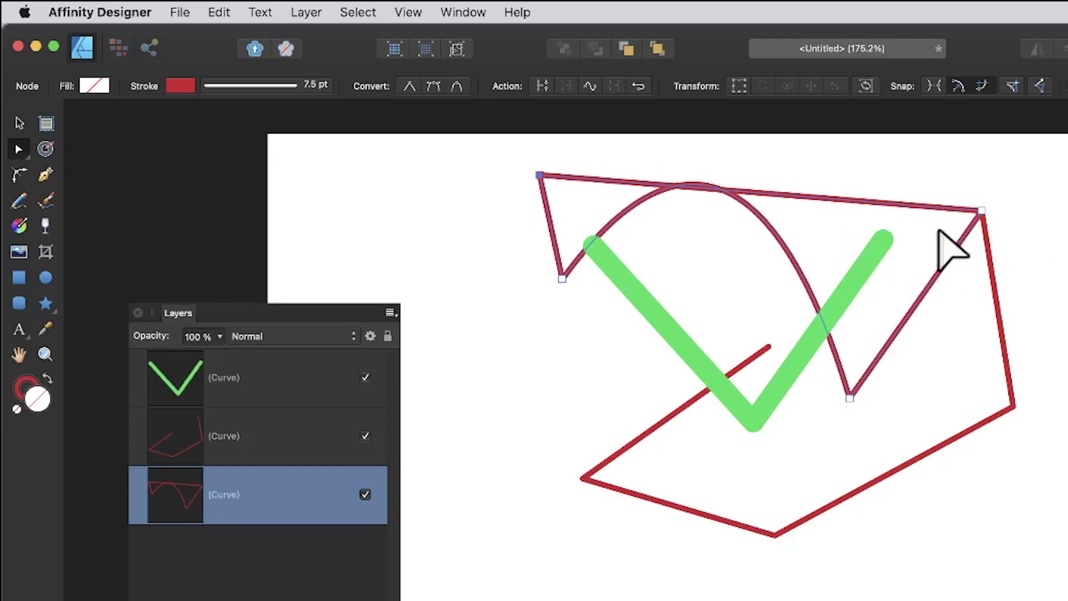
left_click_drag(792, 196, 798, 142)
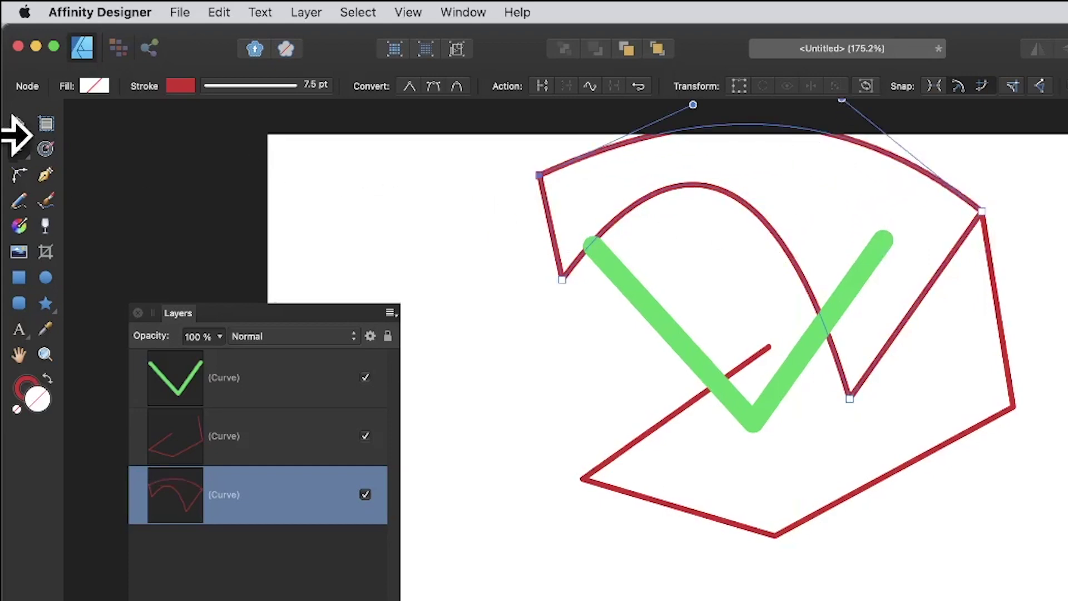
left_click(19, 123)
left_click_drag(784, 243, 708, 600)
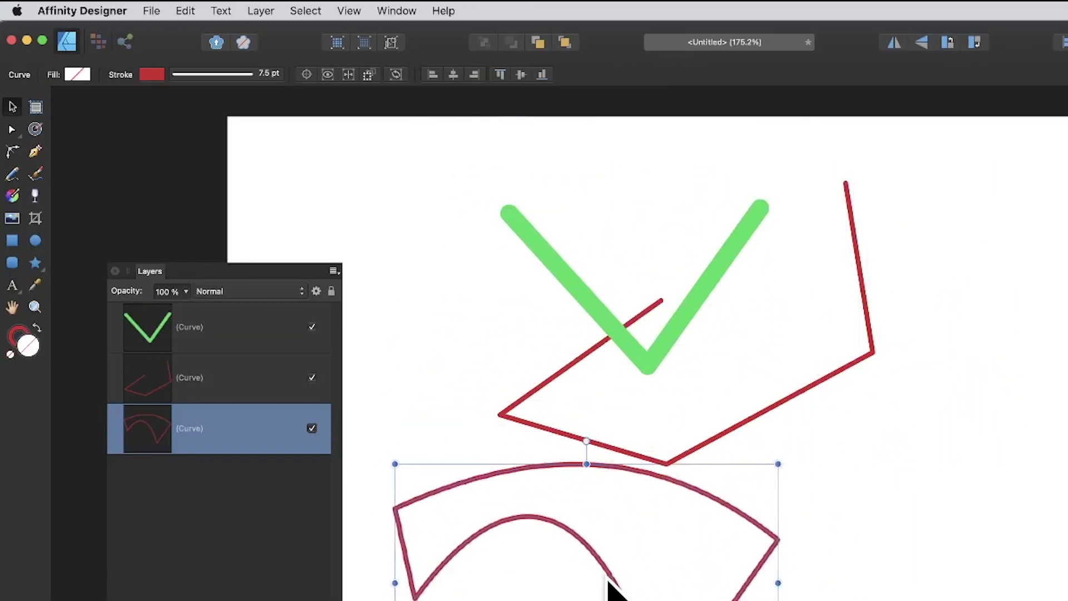
left_click_drag(754, 418, 808, 357)
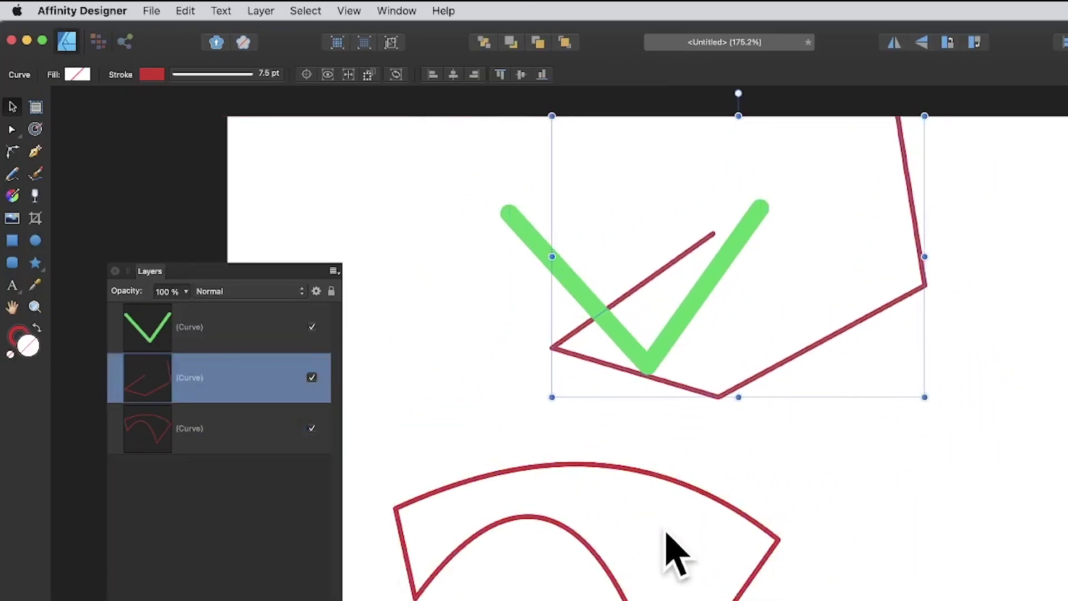
left_click(680, 481)
left_click_drag(680, 481, 701, 429)
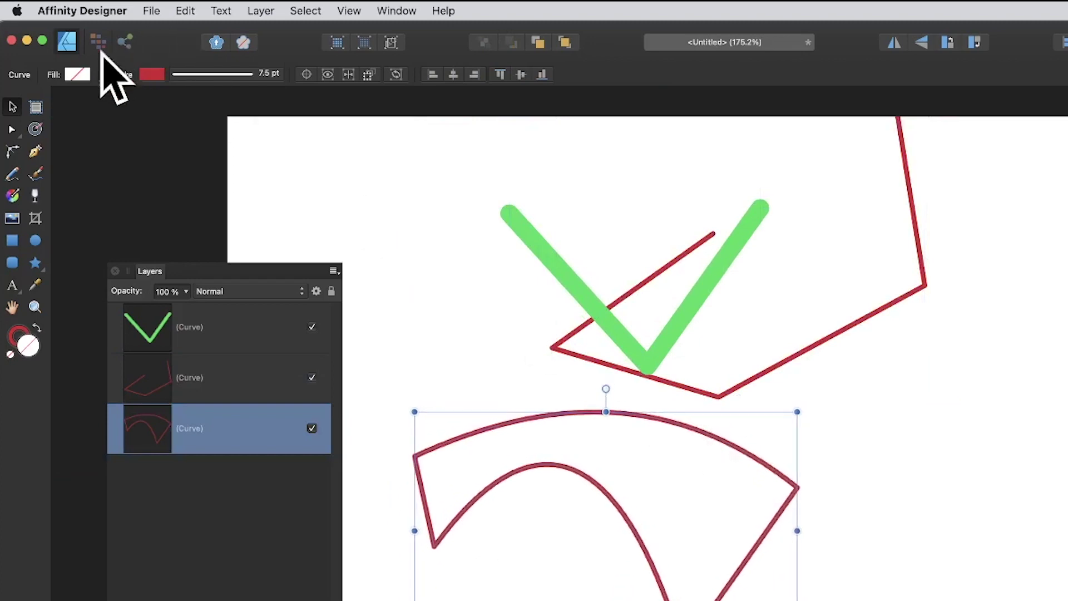
- Fill the arch shape blue and nudge it up and left
left_click(77, 74)
left_click(202, 195)
left_click(199, 194)
left_click(120, 176)
mouse_move(670, 508)
left_mouse_down()
mouse_move(670, 451)
mouse_move(661, 496)
left_mouse_up()
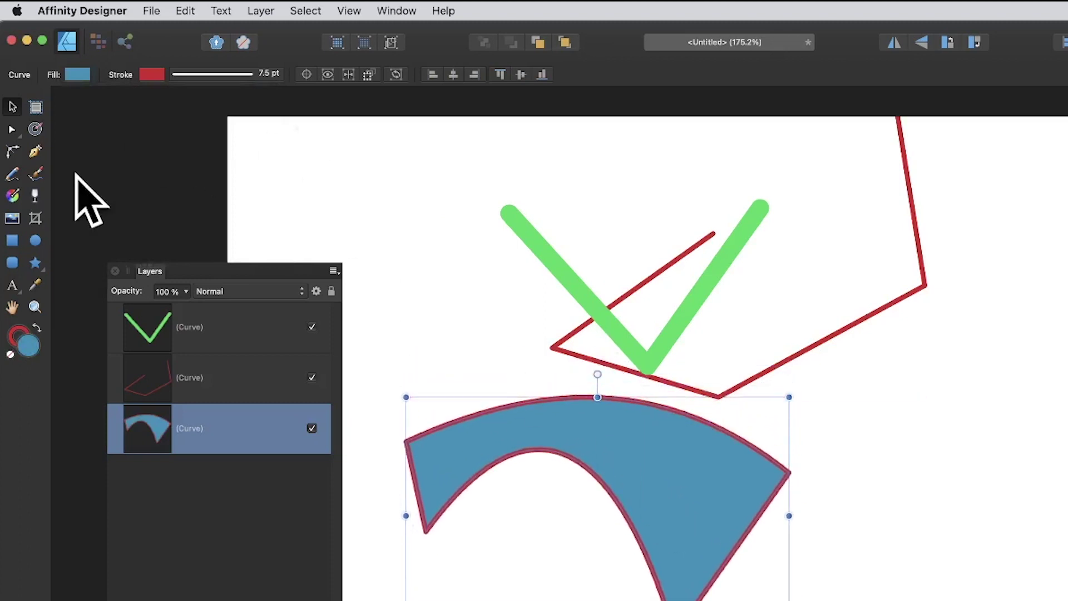
- Reshape the blue shape's top edge and bend the green check's left arm into an arc
left_click(11, 129)
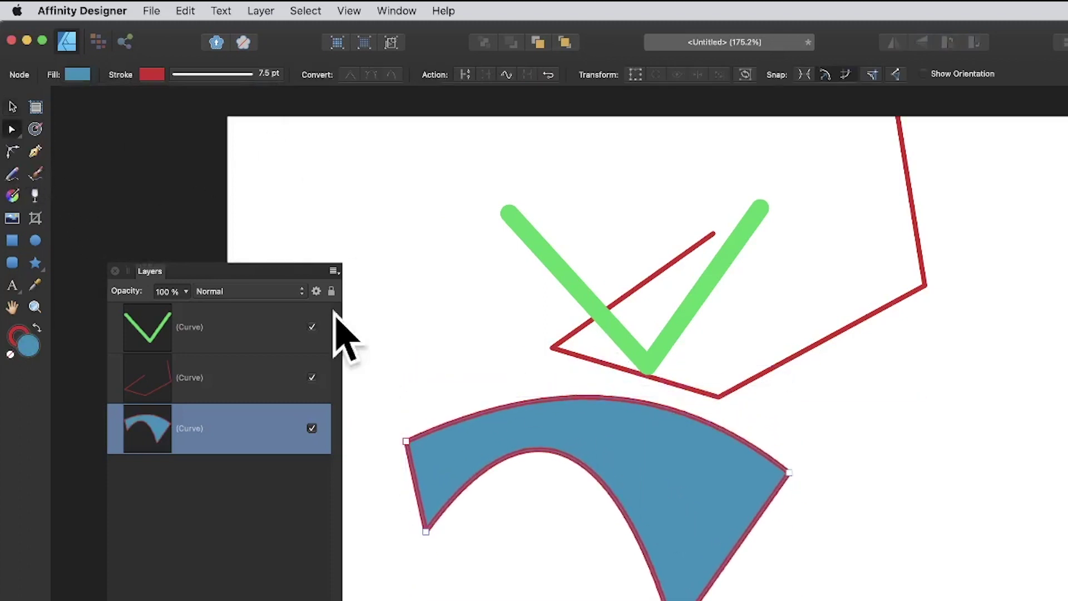
left_click_drag(614, 399, 554, 436)
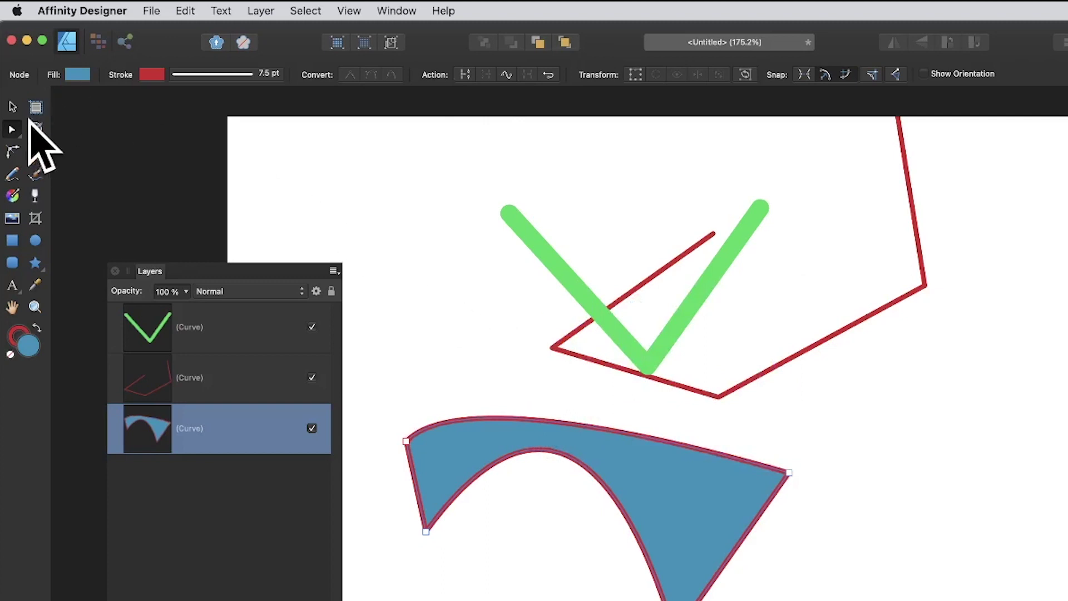
left_click(575, 283)
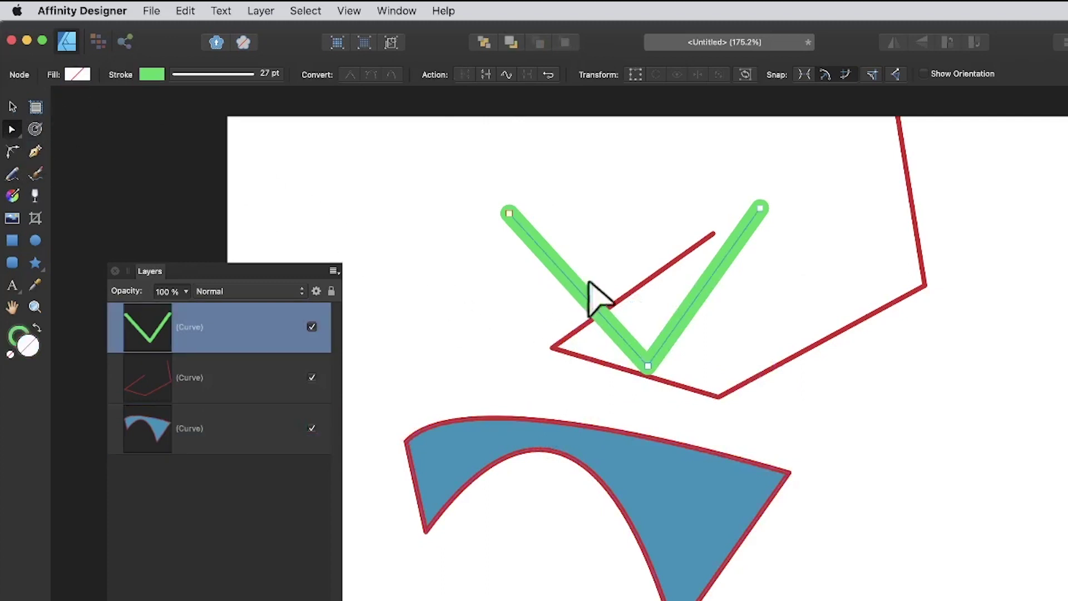
left_click_drag(577, 290, 630, 245)
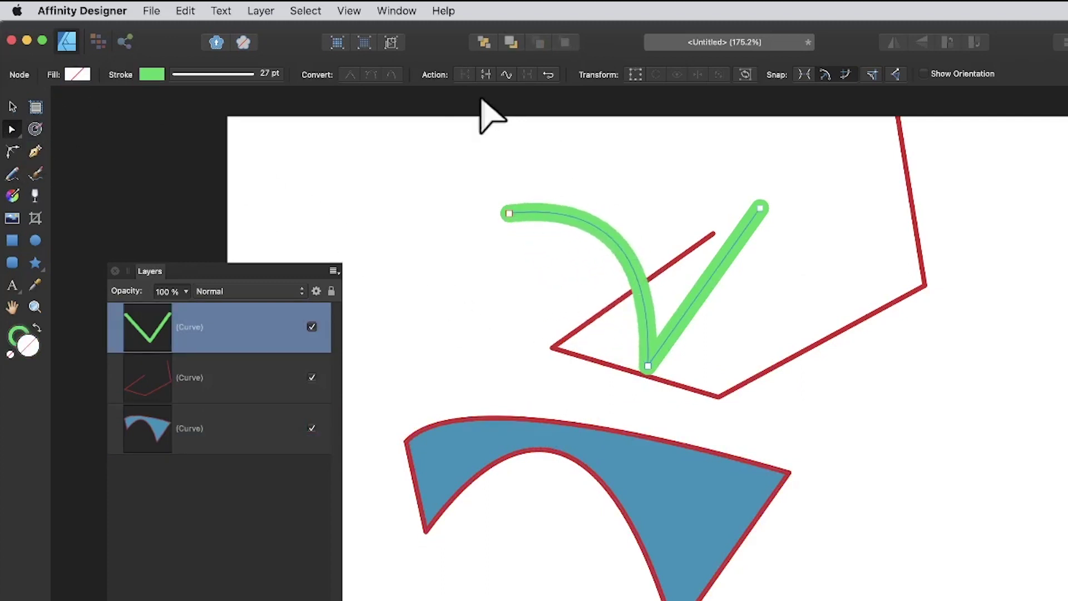
- Smooth the green check curve and adjust the curvature at its start node
left_click(507, 75)
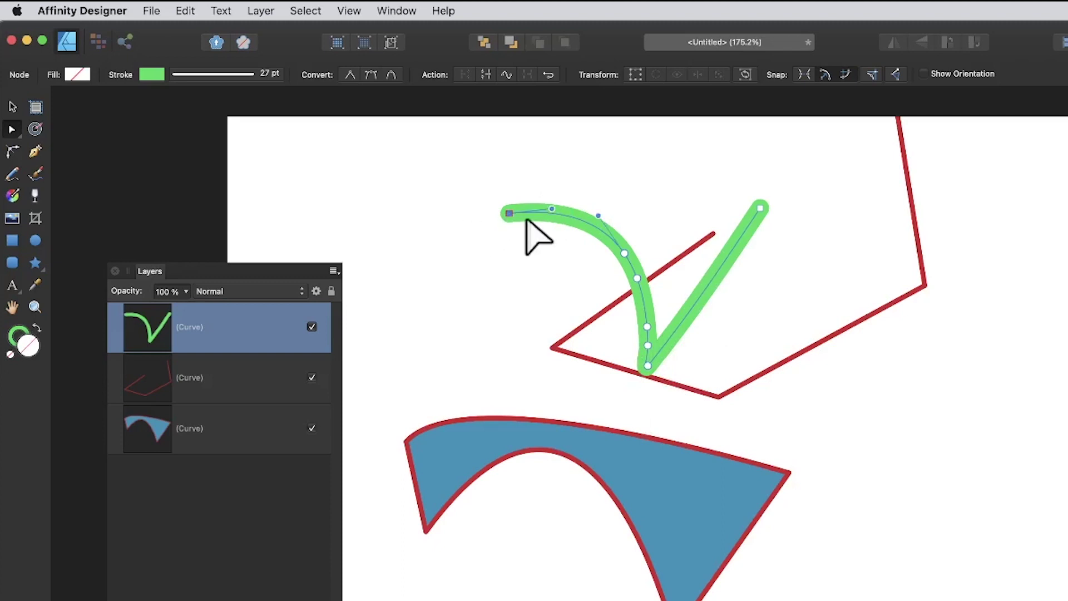
left_click_drag(551, 209, 549, 174)
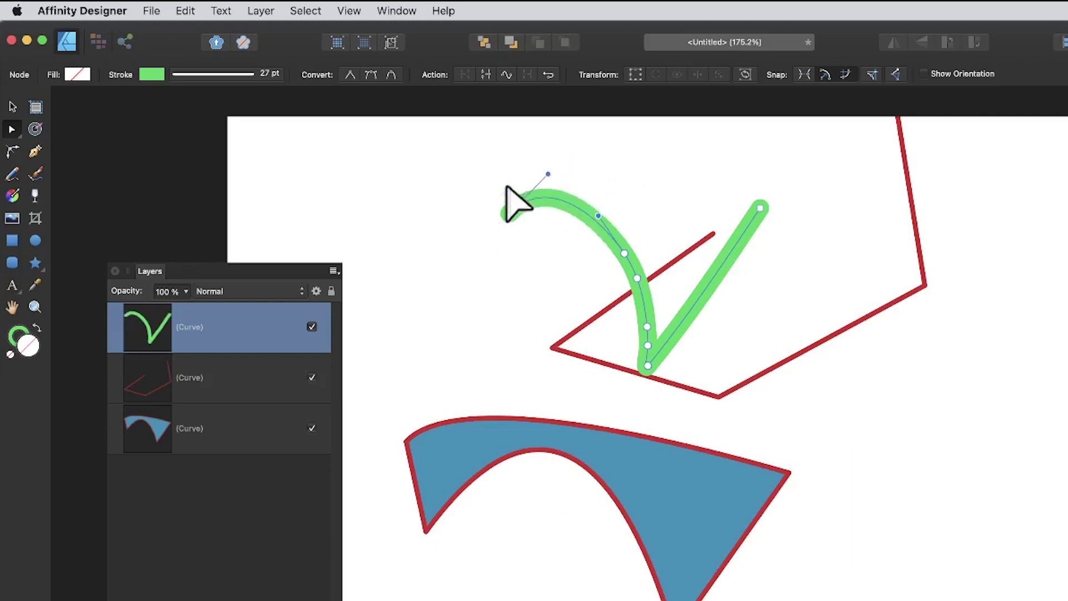
left_click(760, 207)
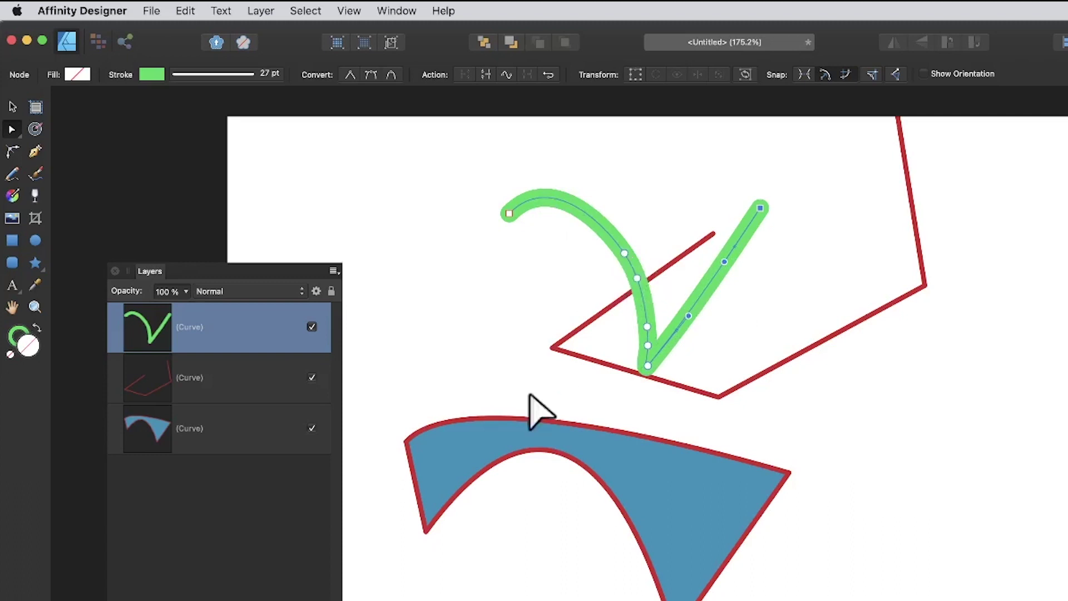
left_click(501, 453)
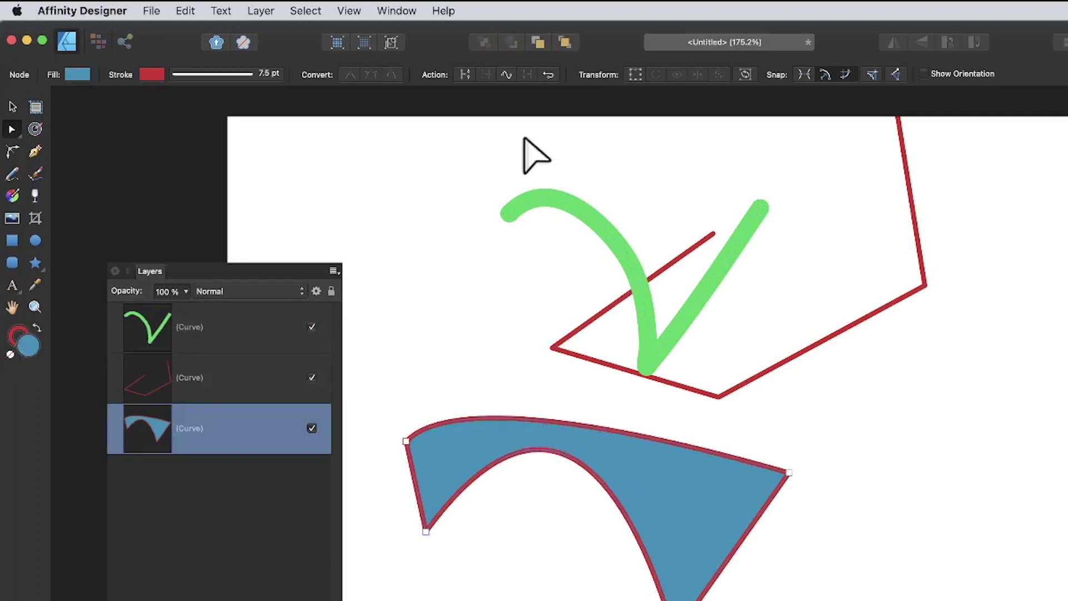
- Apply Smooth Curve to the blue shape so its sharp top-left corner becomes a rounded node
left_click(506, 74)
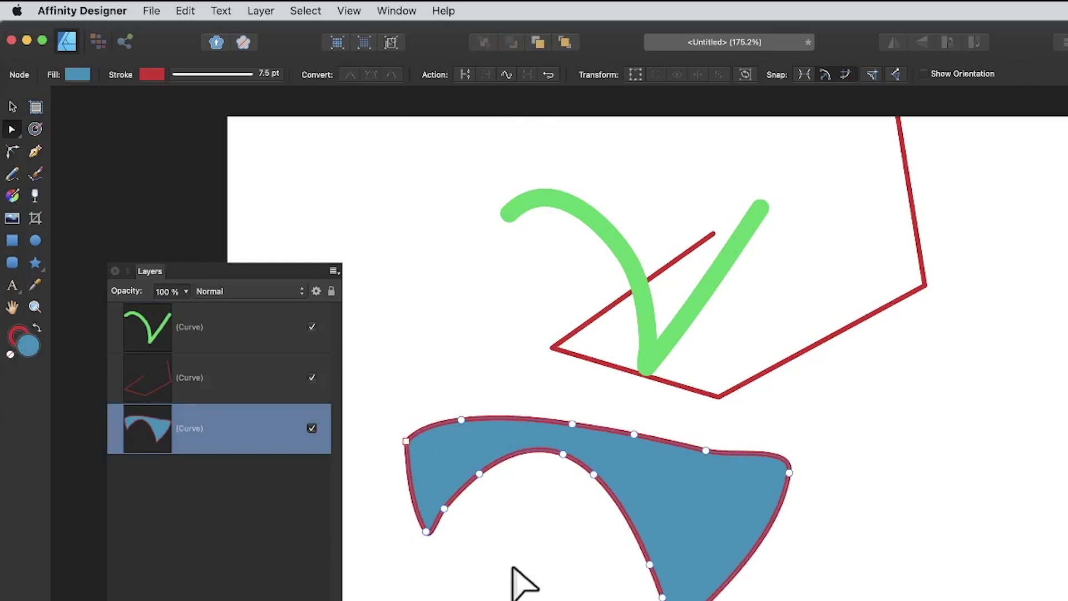
left_click(406, 441)
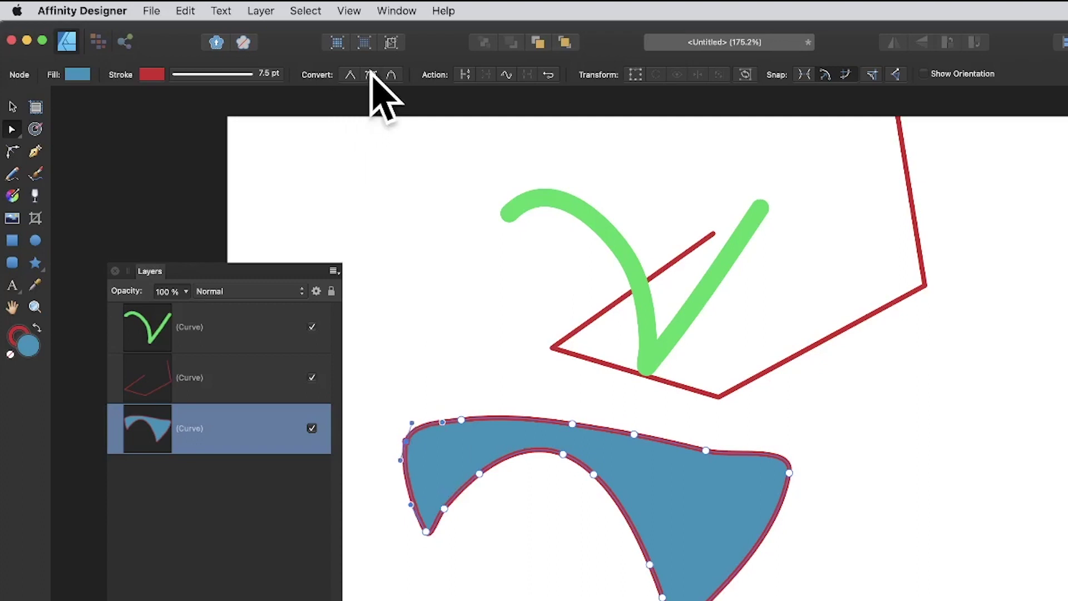
left_click(443, 369)
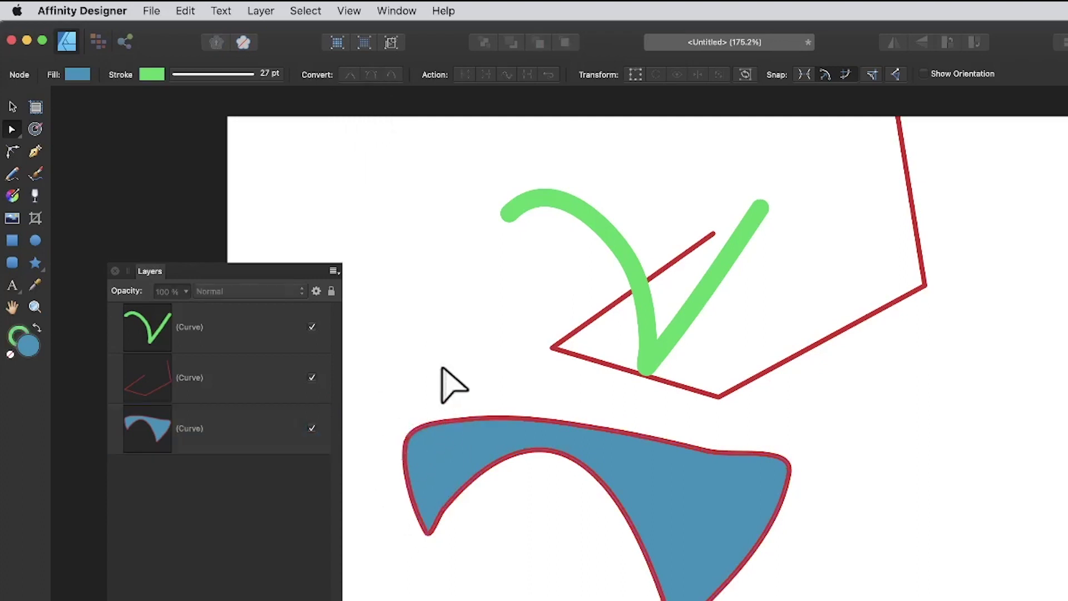
left_click(432, 497)
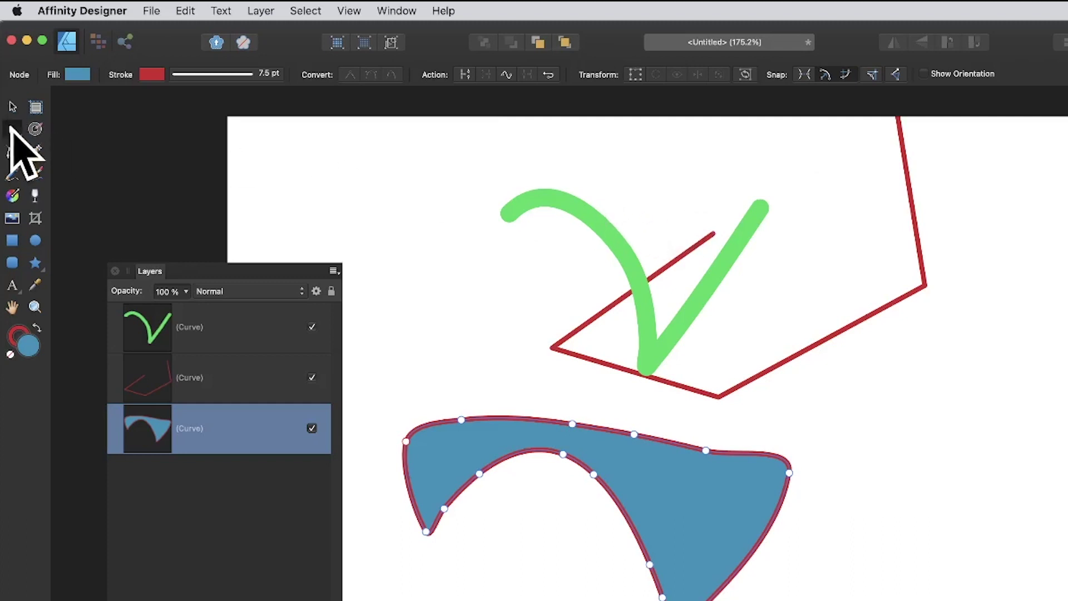
- Marquee-select all nodes of the blue shape and delete it
left_click_drag(445, 118, 994, 420)
scroll(680, 476, "up", 5)
left_click_drag(425, 162, 1063, 598)
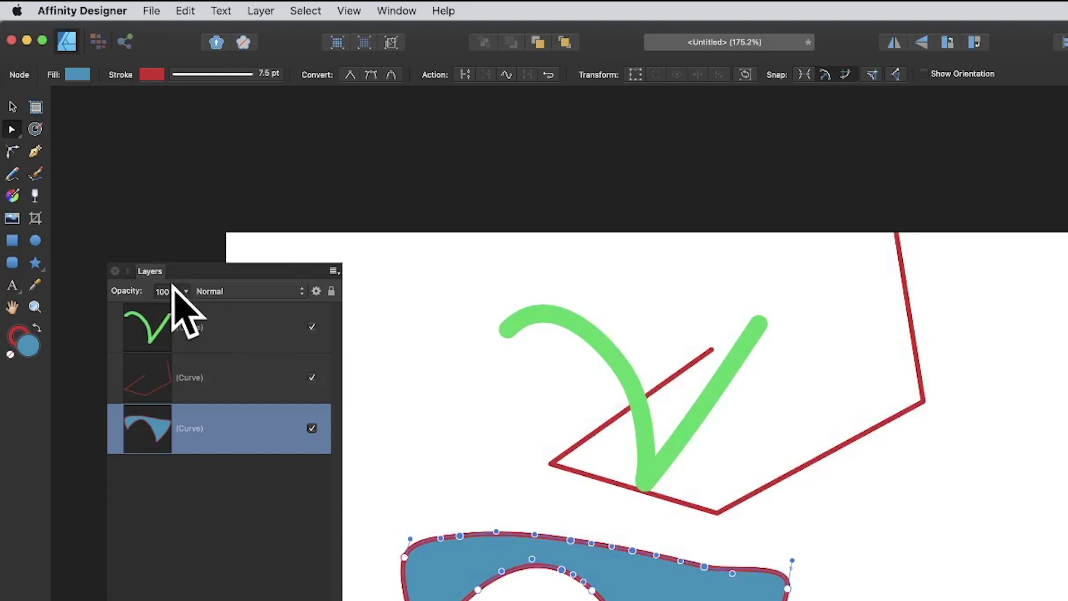
key("Delete")
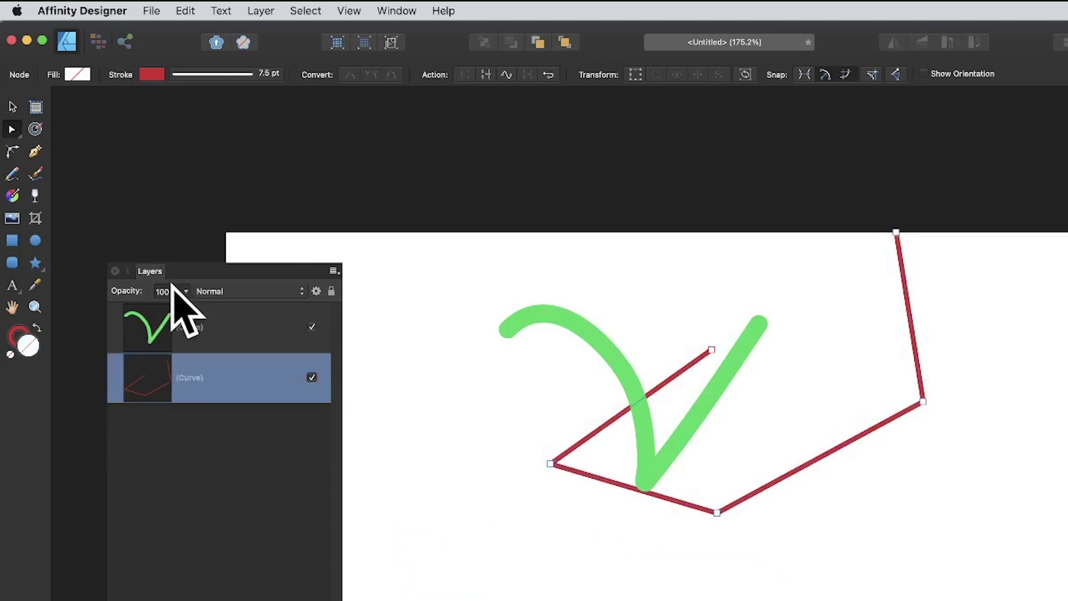
- Select the green and red curves, shift them down-left, and join them into one path
left_click(12, 107)
left_click_drag(441, 159, 1066, 586)
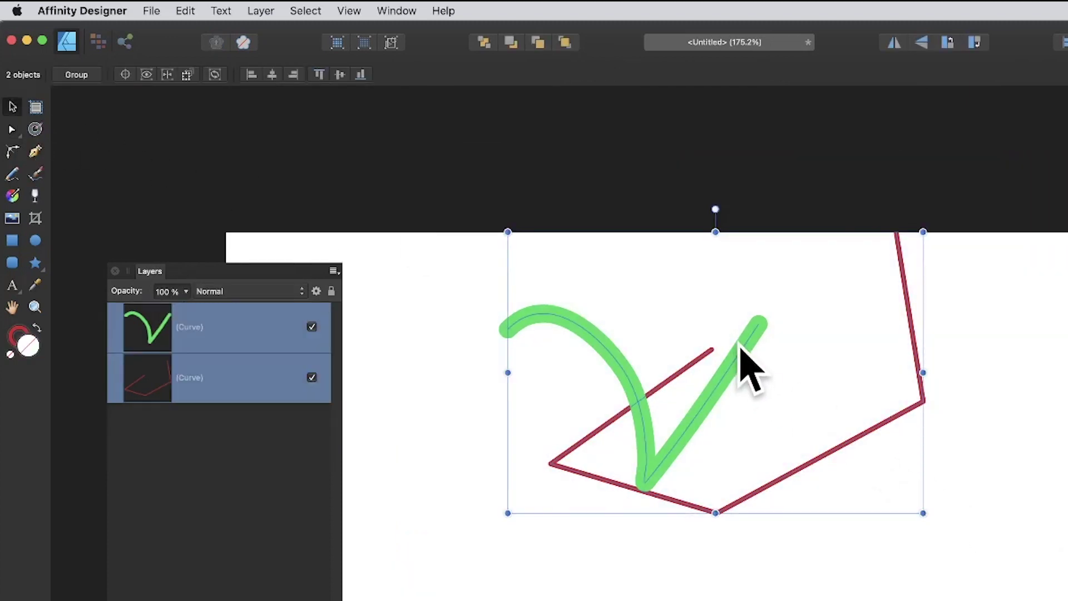
left_click_drag(742, 345, 695, 427)
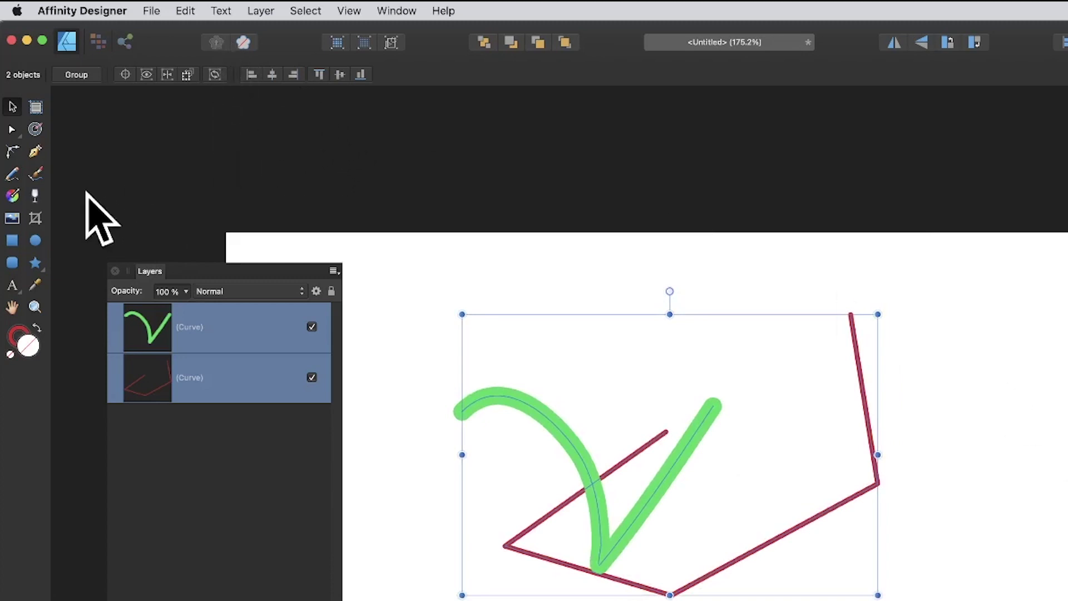
left_click(12, 129)
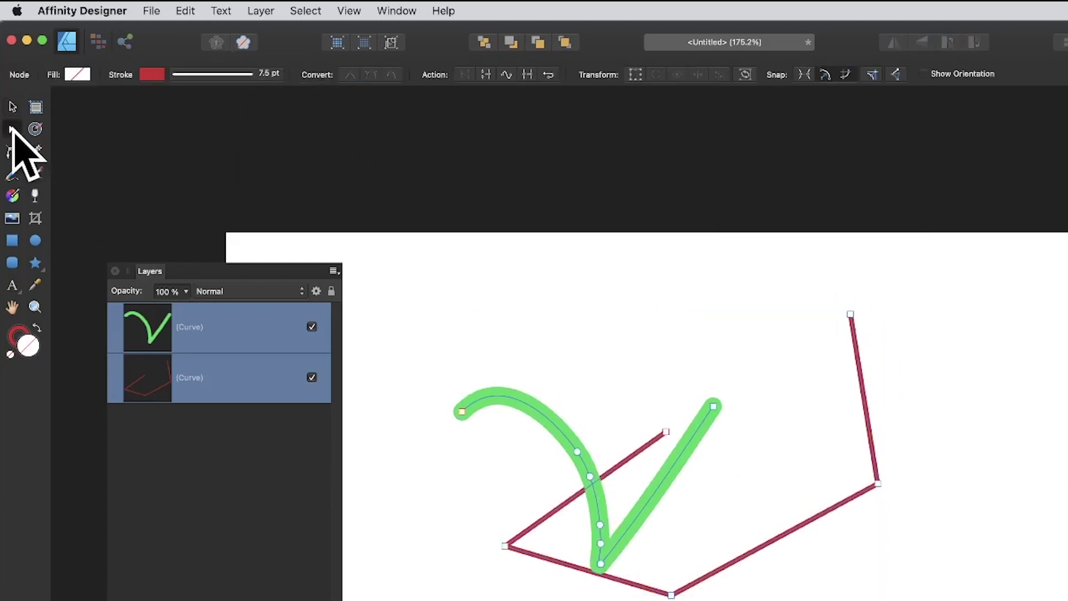
left_click(527, 74)
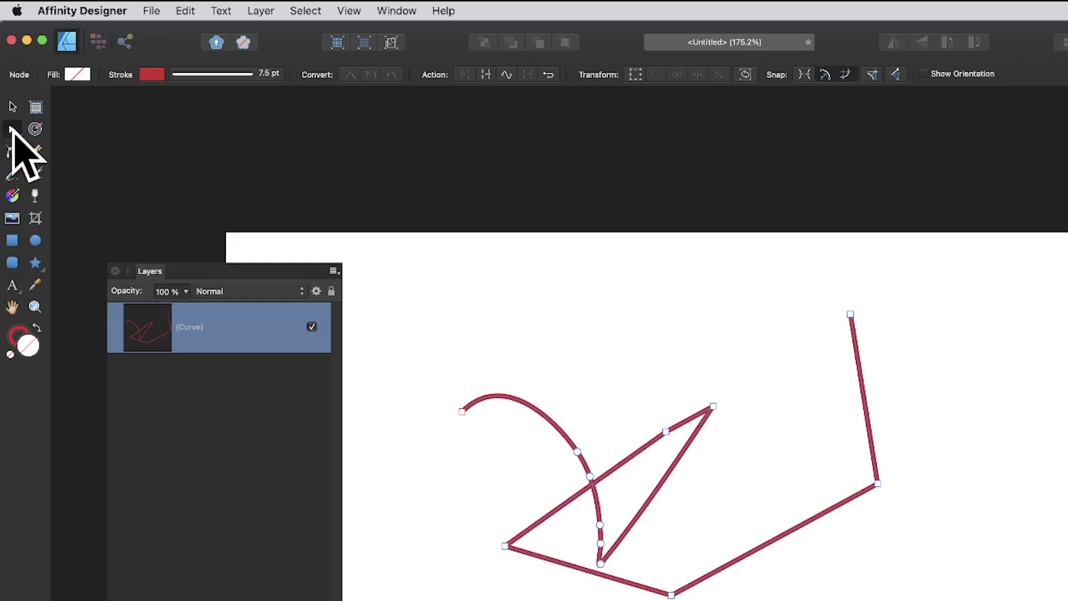
- Reshape the joined path with a new top peak, a moved right corner and re-angled end segment
left_click_drag(664, 430, 627, 323)
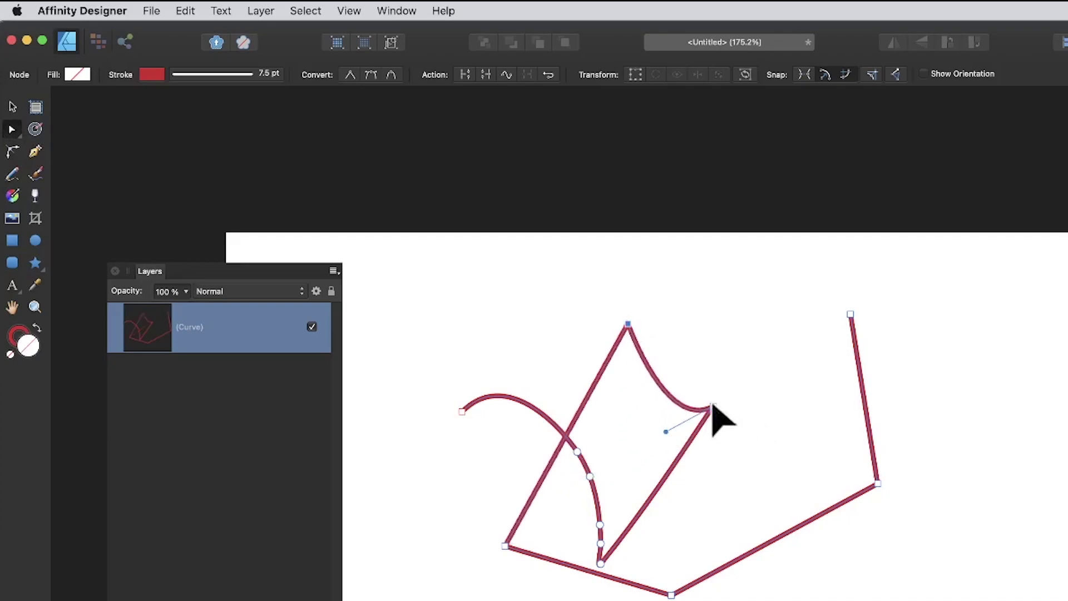
left_click_drag(711, 409, 821, 370)
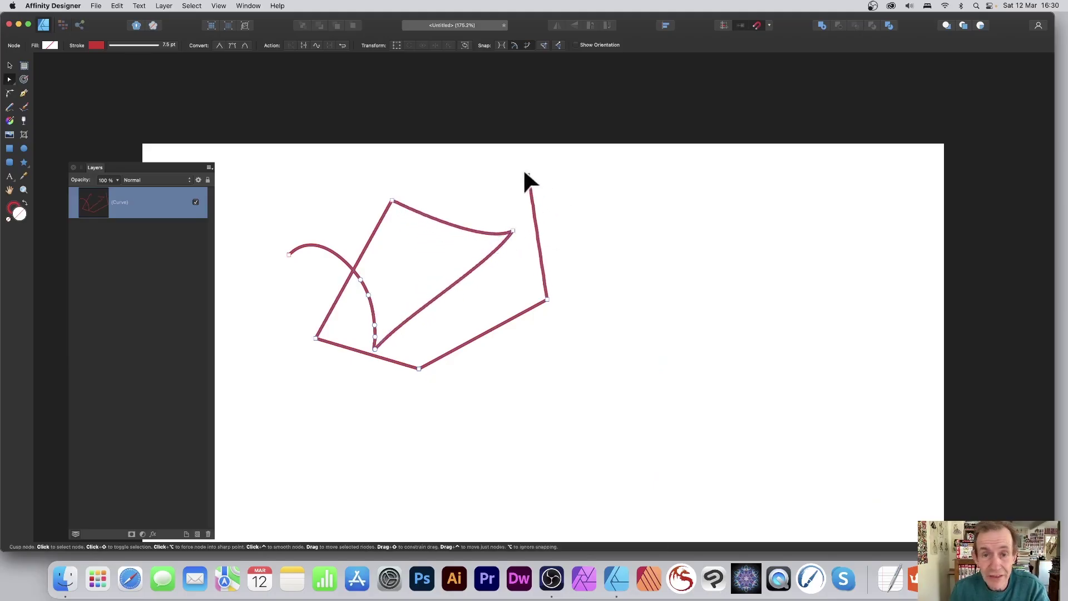
left_click_drag(524, 173, 505, 165)
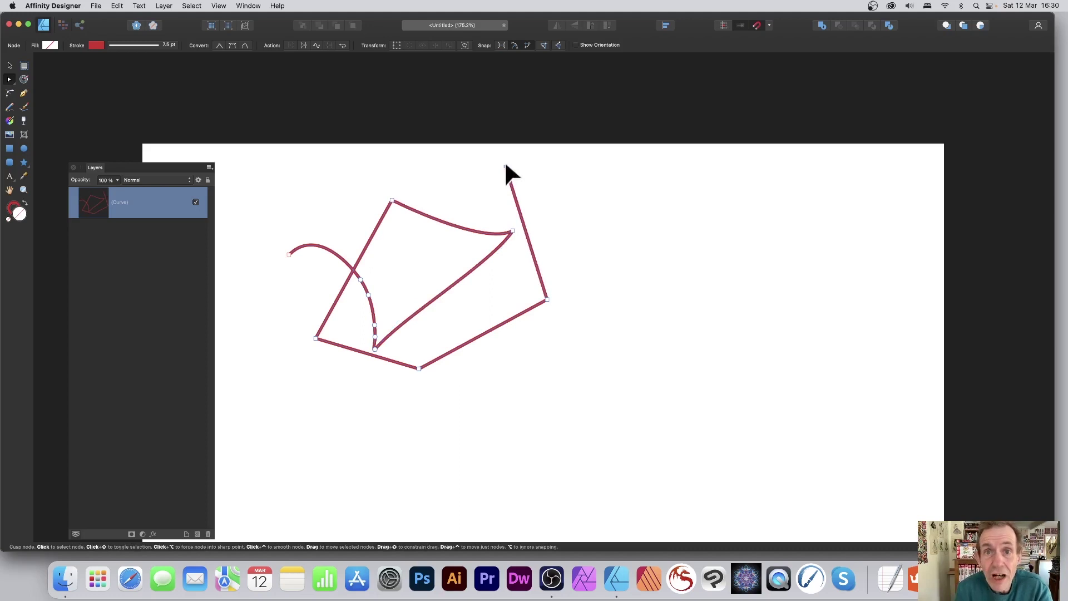